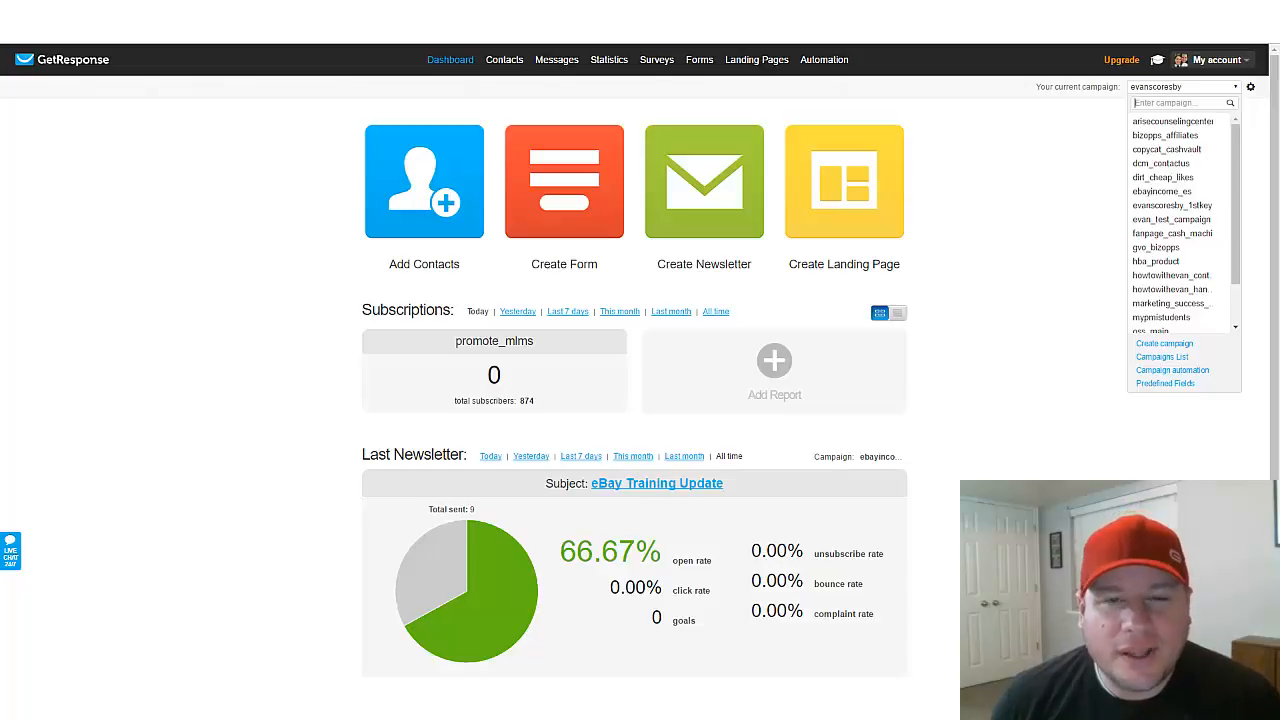
pyautogui.click(1037, 164)
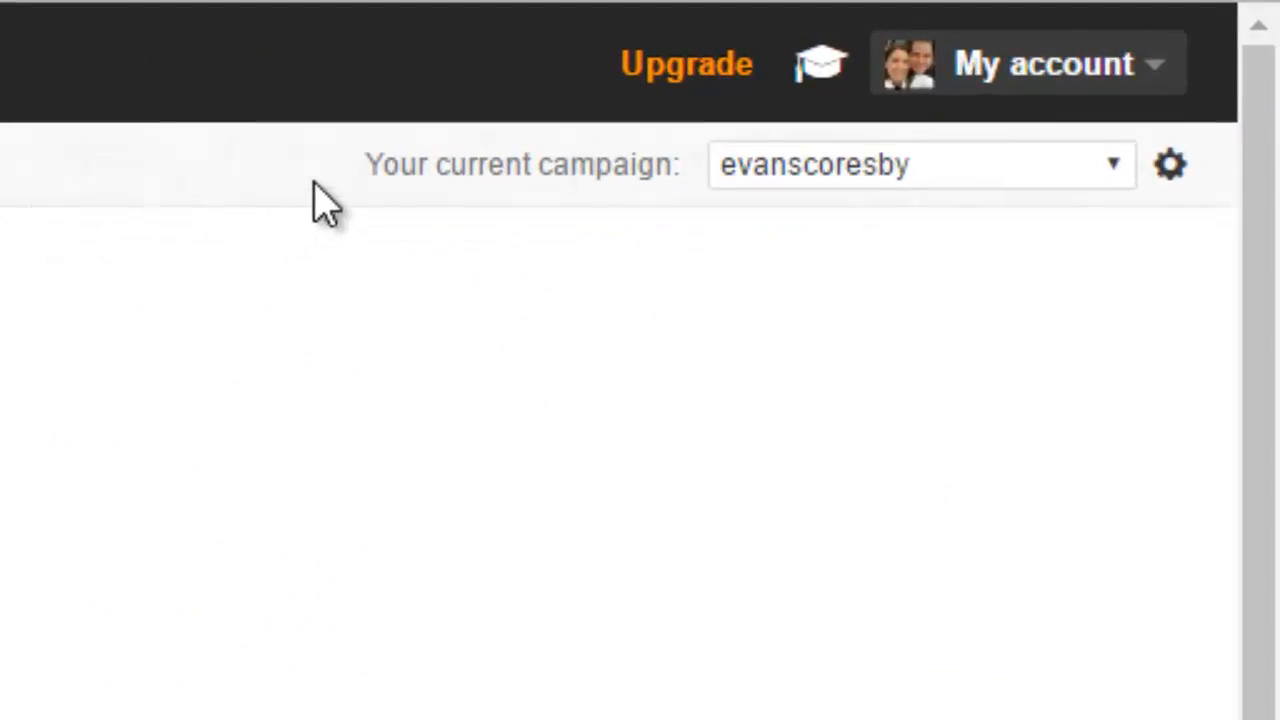
pyautogui.moveTo(368, 164); pyautogui.dragTo(674, 180)
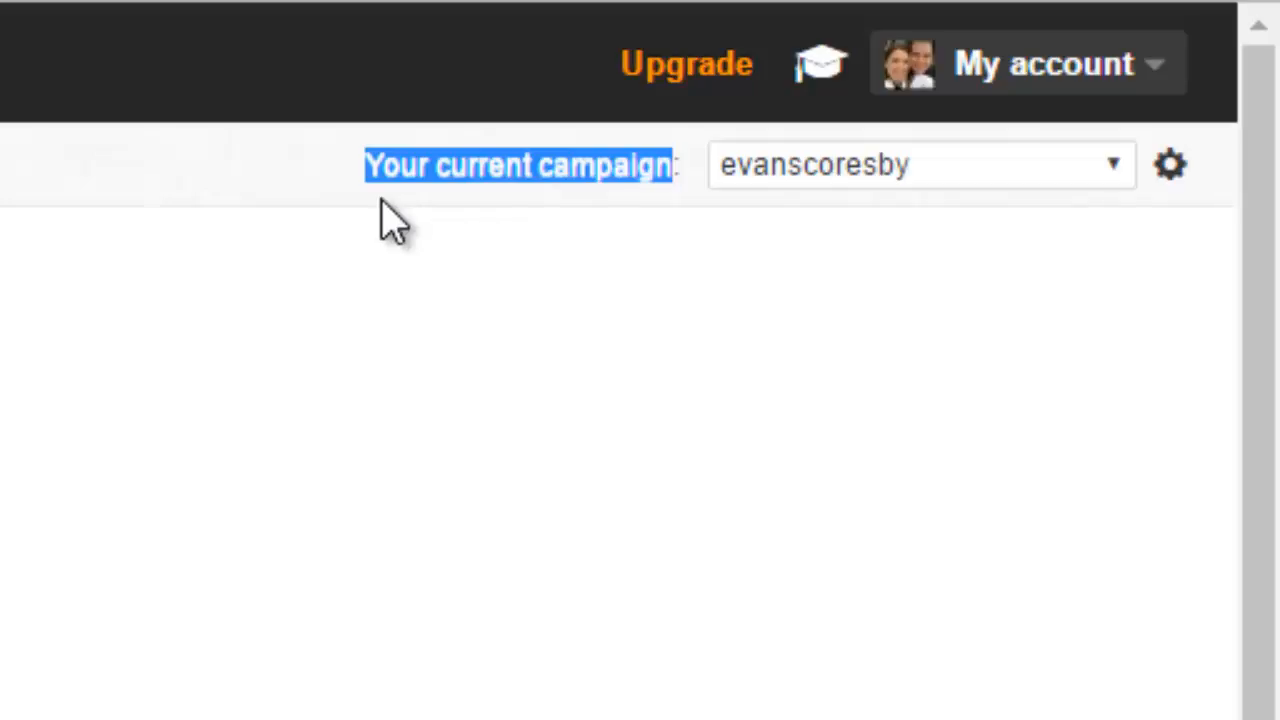
pyautogui.click(774, 230)
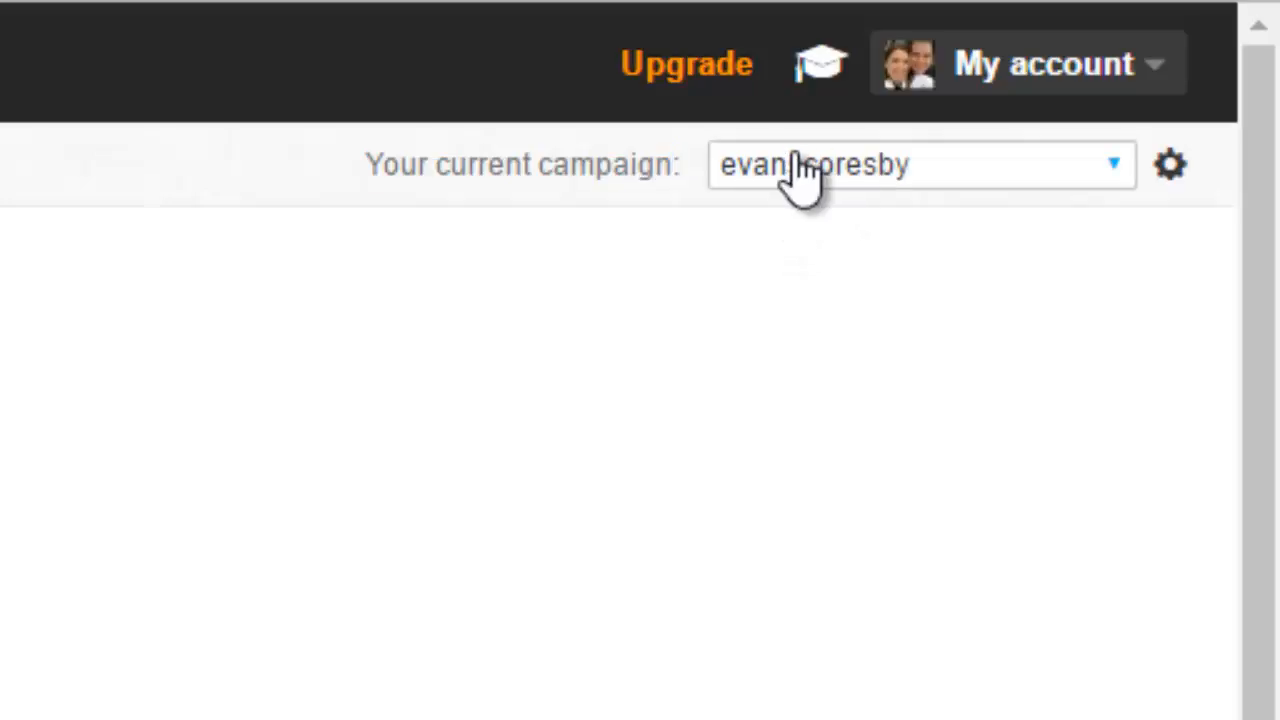
# Step: Create a new campaign named "htwe_test"
pyautogui.click(1080, 166)
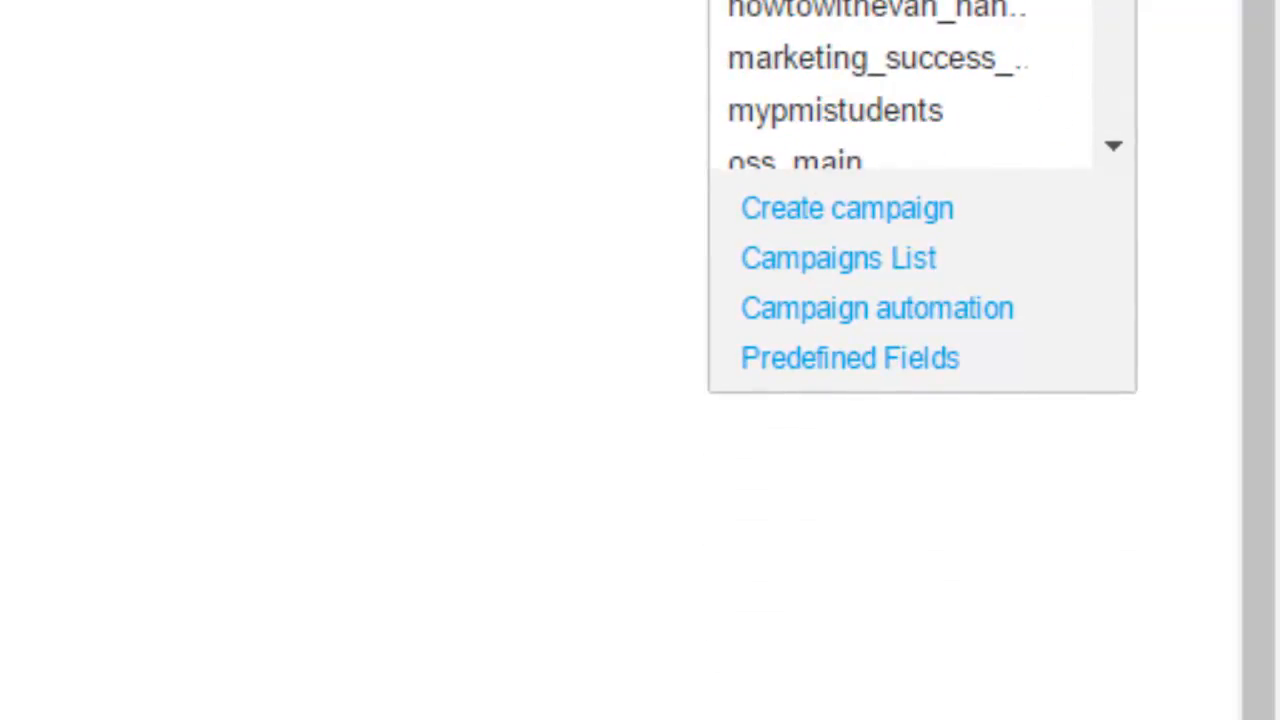
pyautogui.click(816, 212)
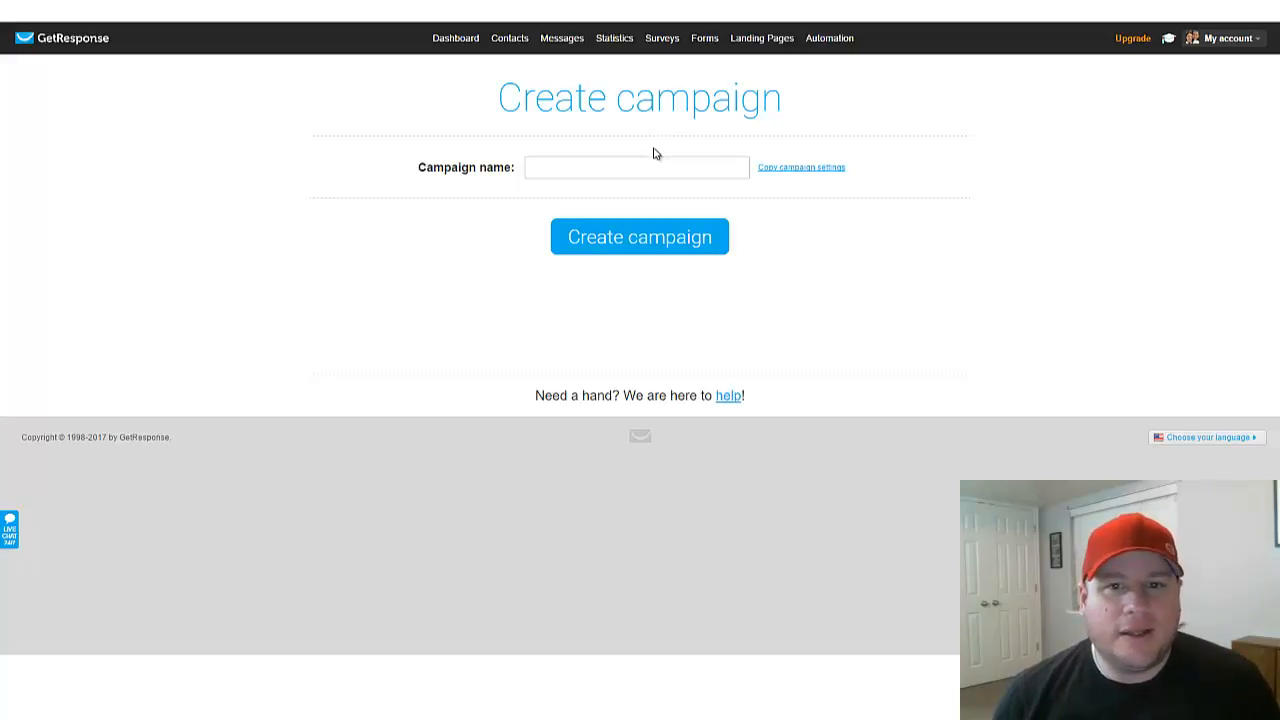
pyautogui.click(656, 162)
pyautogui.write('h')
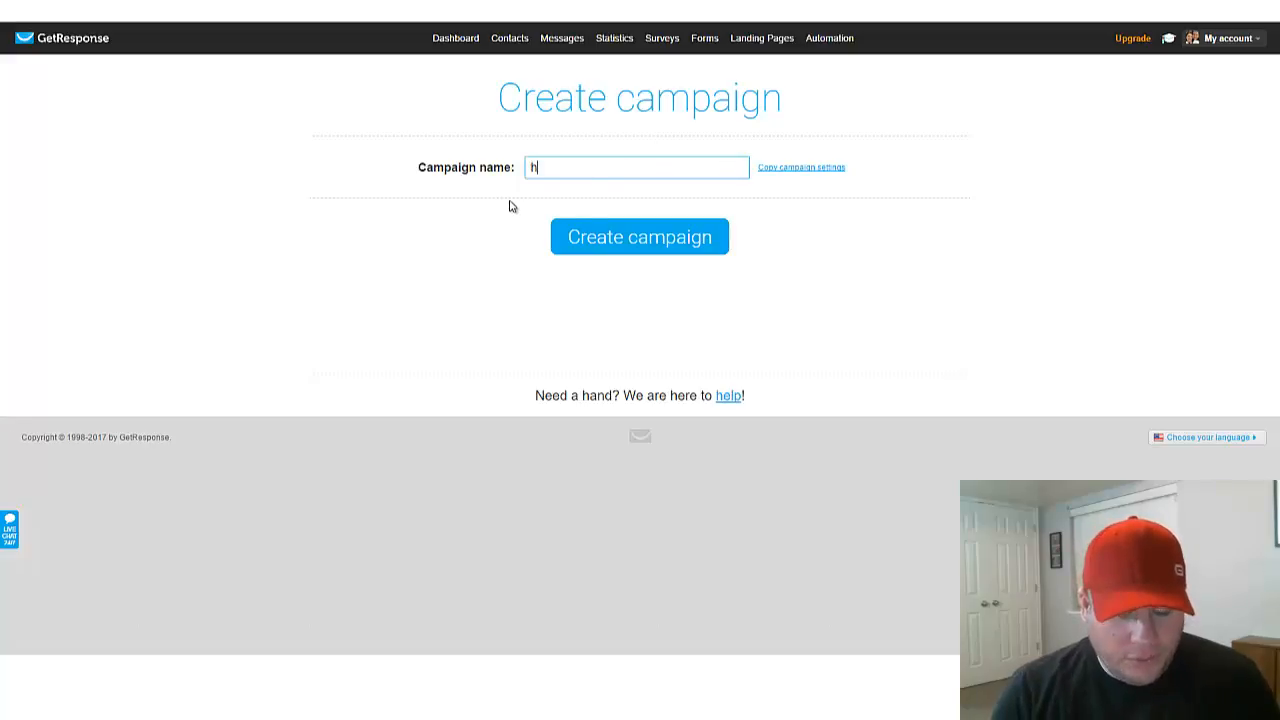
pyautogui.write('twe_test')
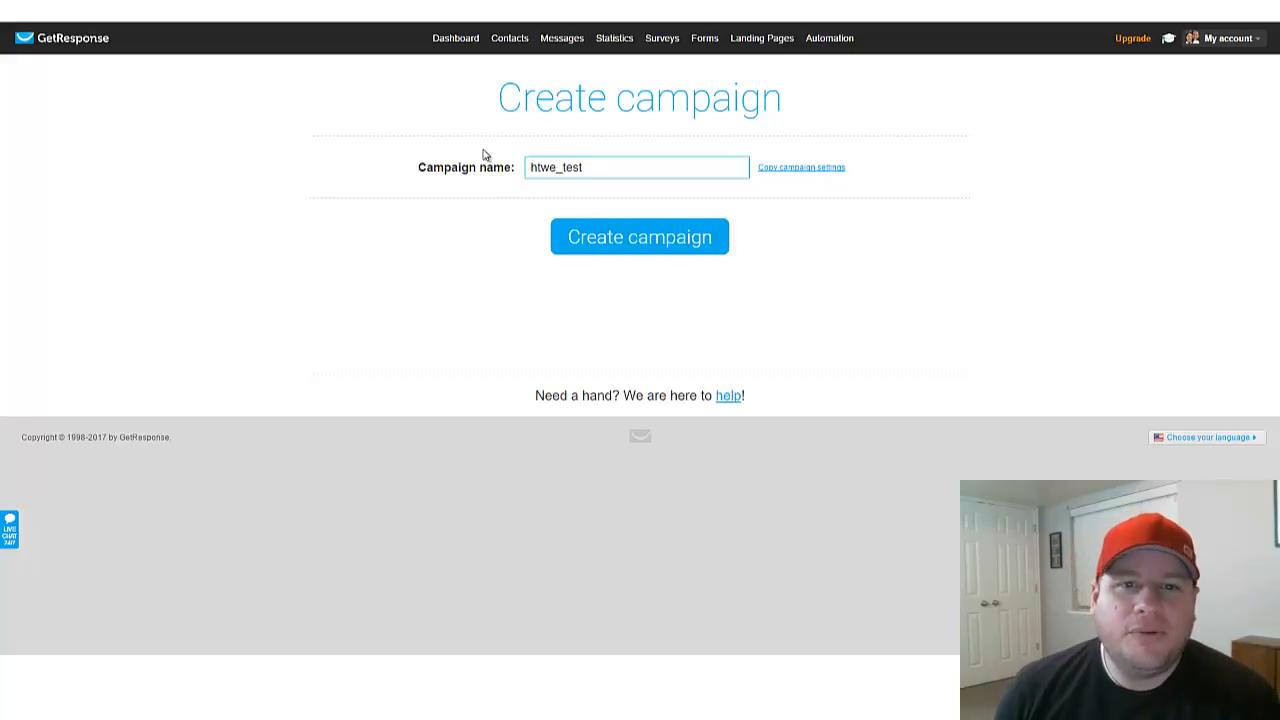
pyautogui.click(610, 247)
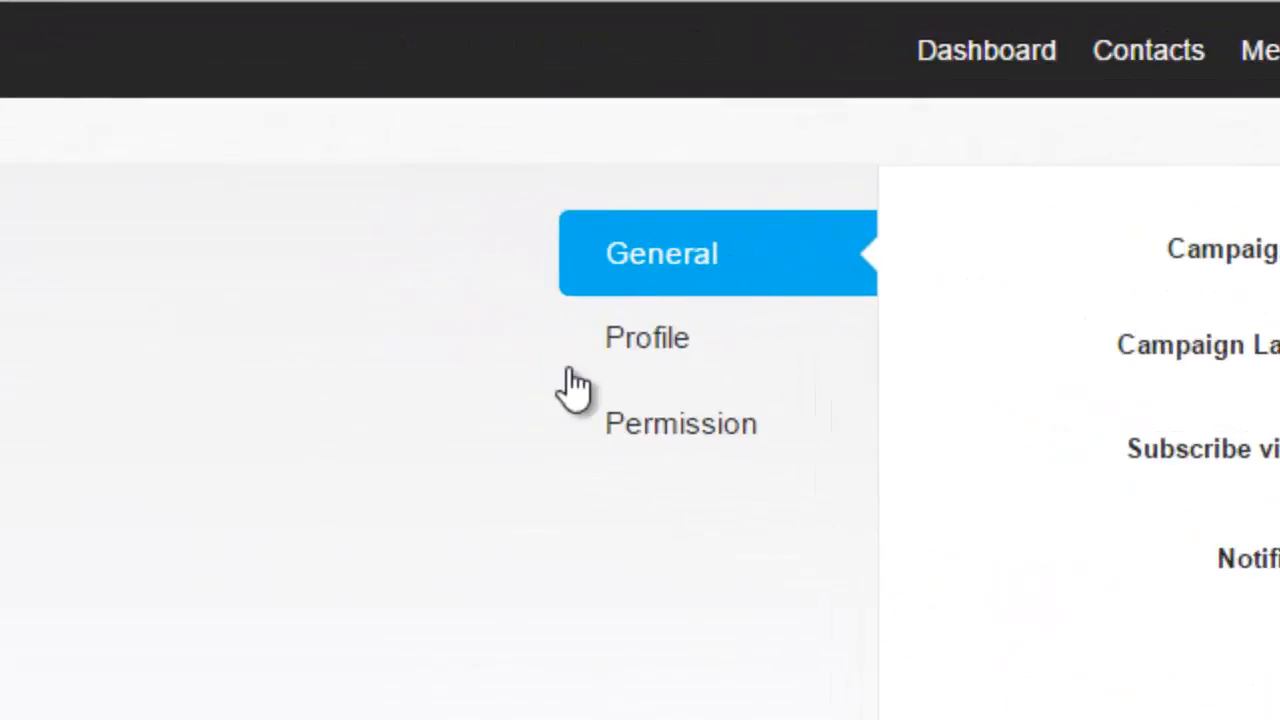
# Step: Send the campaign's sign-up notifications only to the contact email at howtowithevan.com, deselecting the default recipient
pyautogui.click(665, 427)
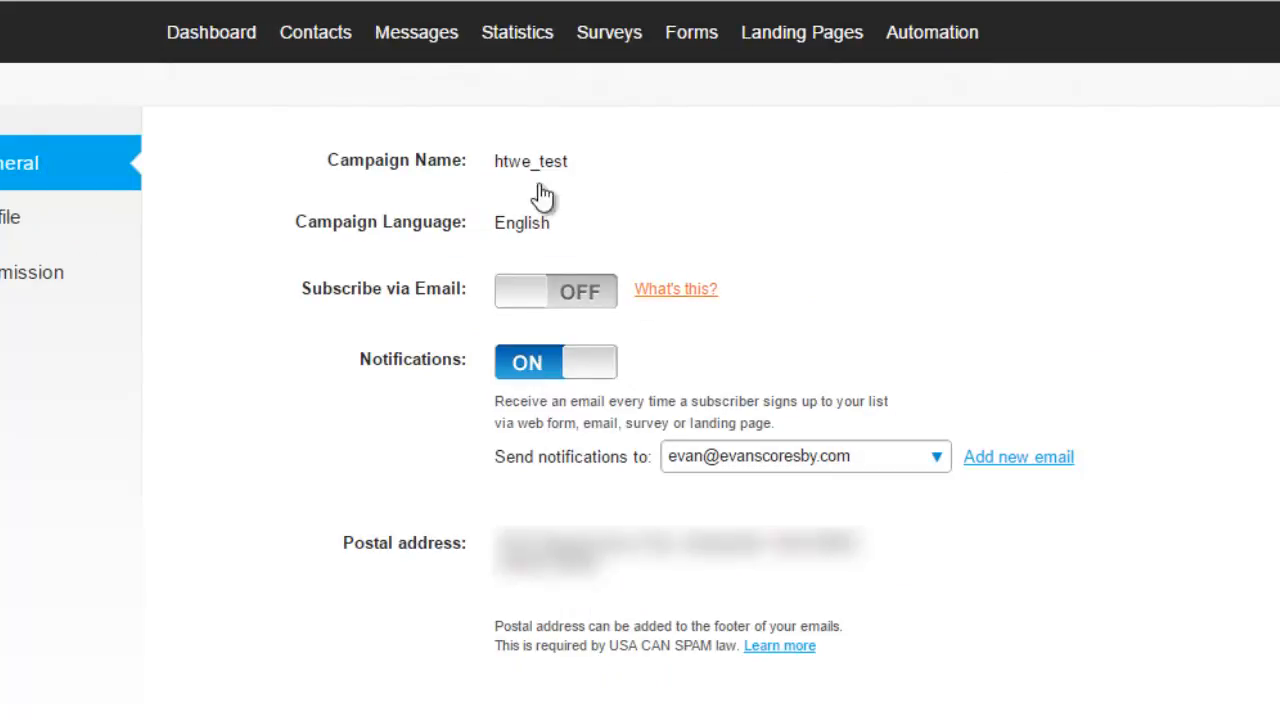
pyautogui.moveTo(523, 166)
pyautogui.click(769, 465)
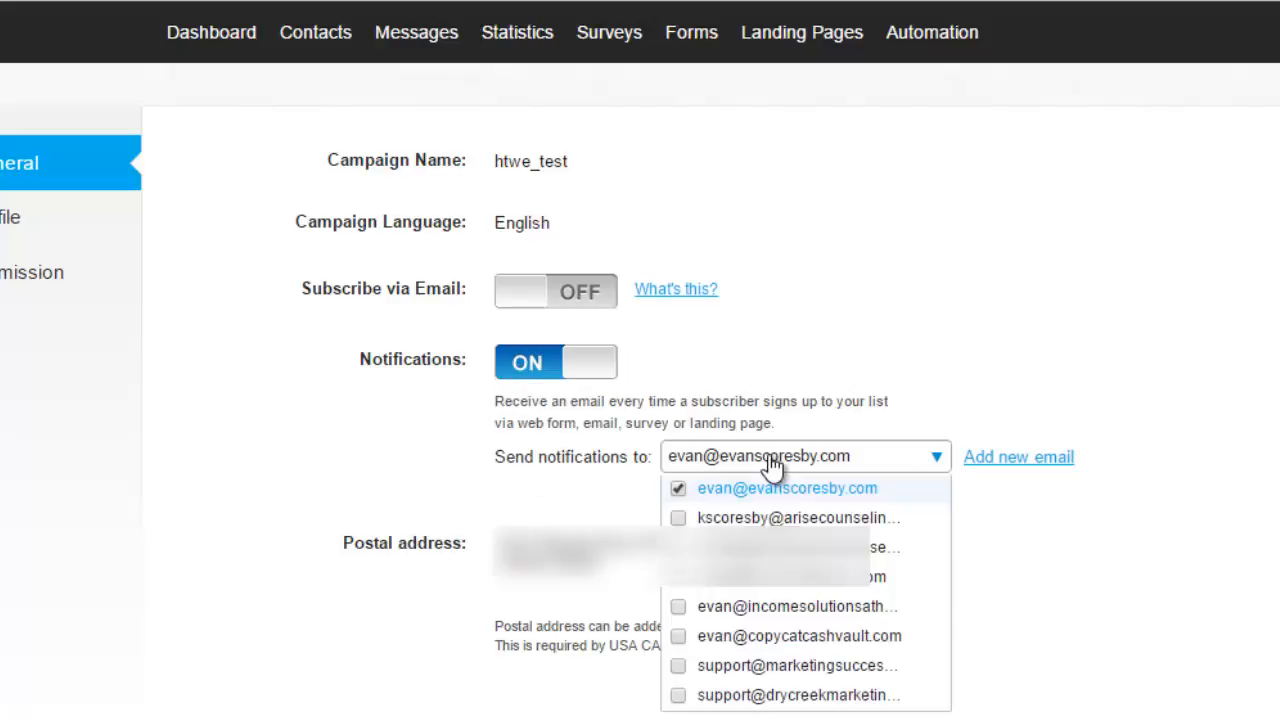
pyautogui.click(679, 580)
pyautogui.click(676, 489)
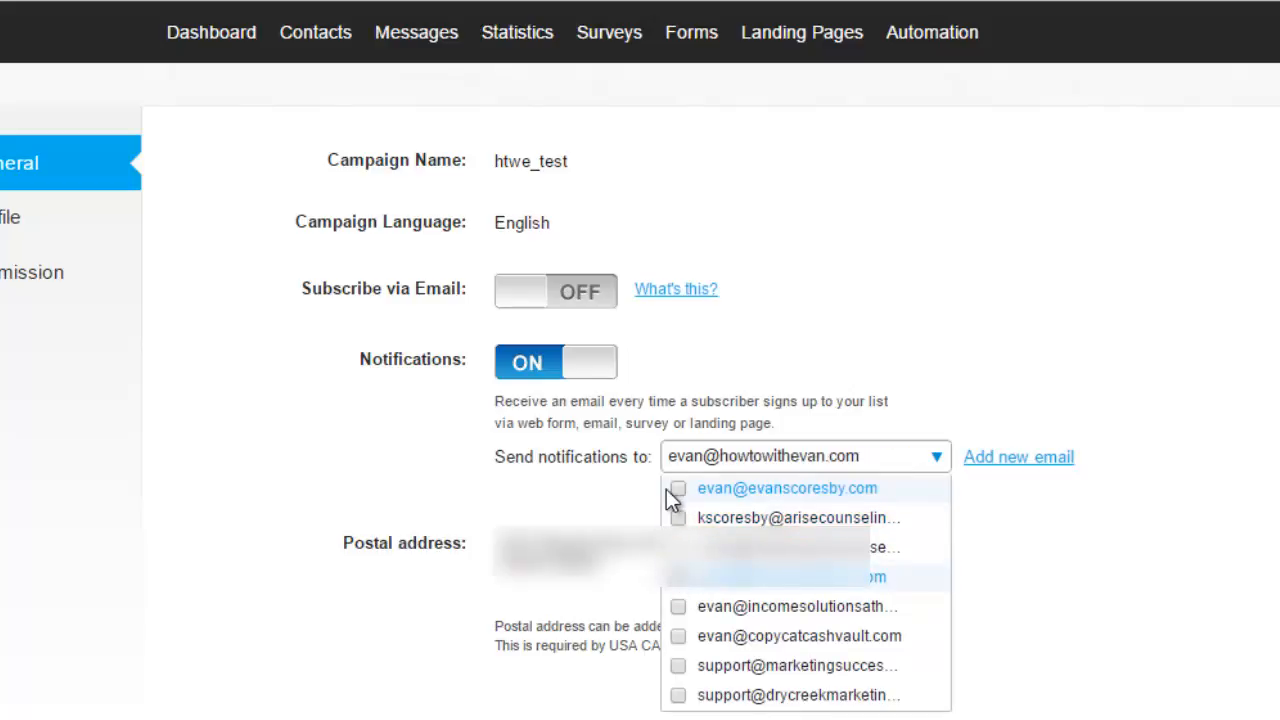
pyautogui.click(603, 429)
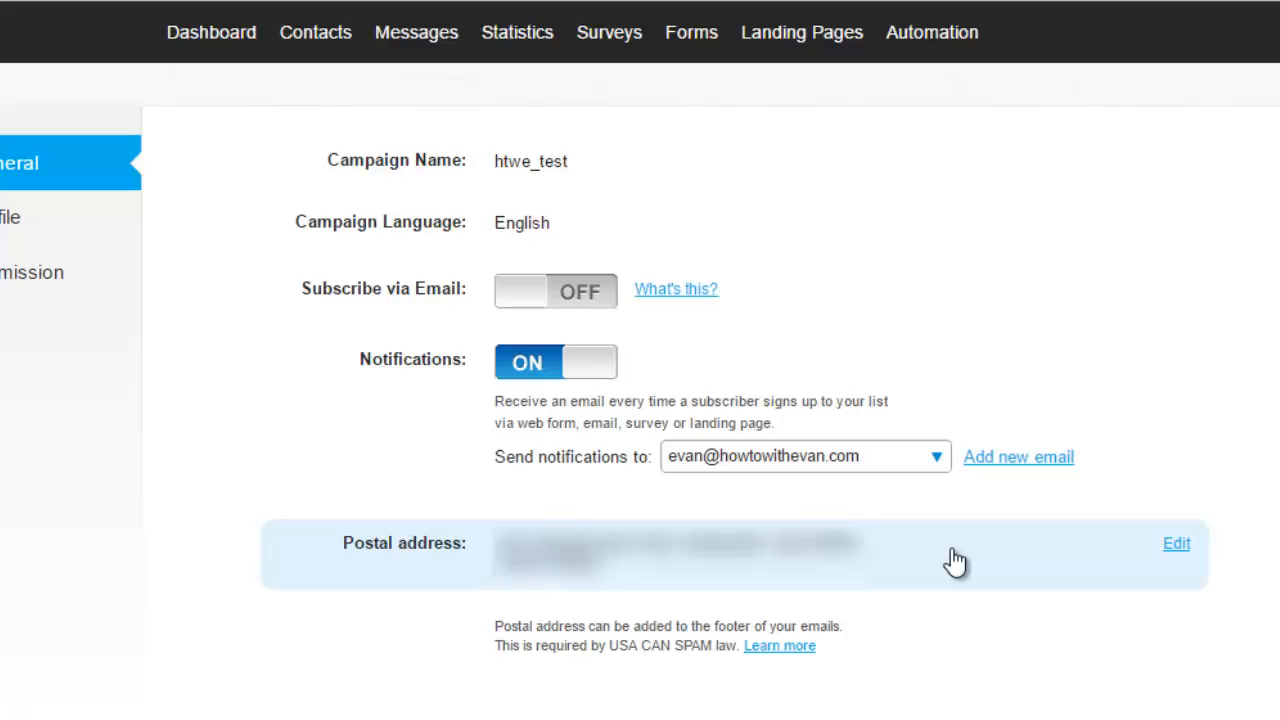
# Step: Replace the name/company and street address in the campaign's postal address with the abbreviated company name and PO box, and save
pyautogui.click(1172, 548)
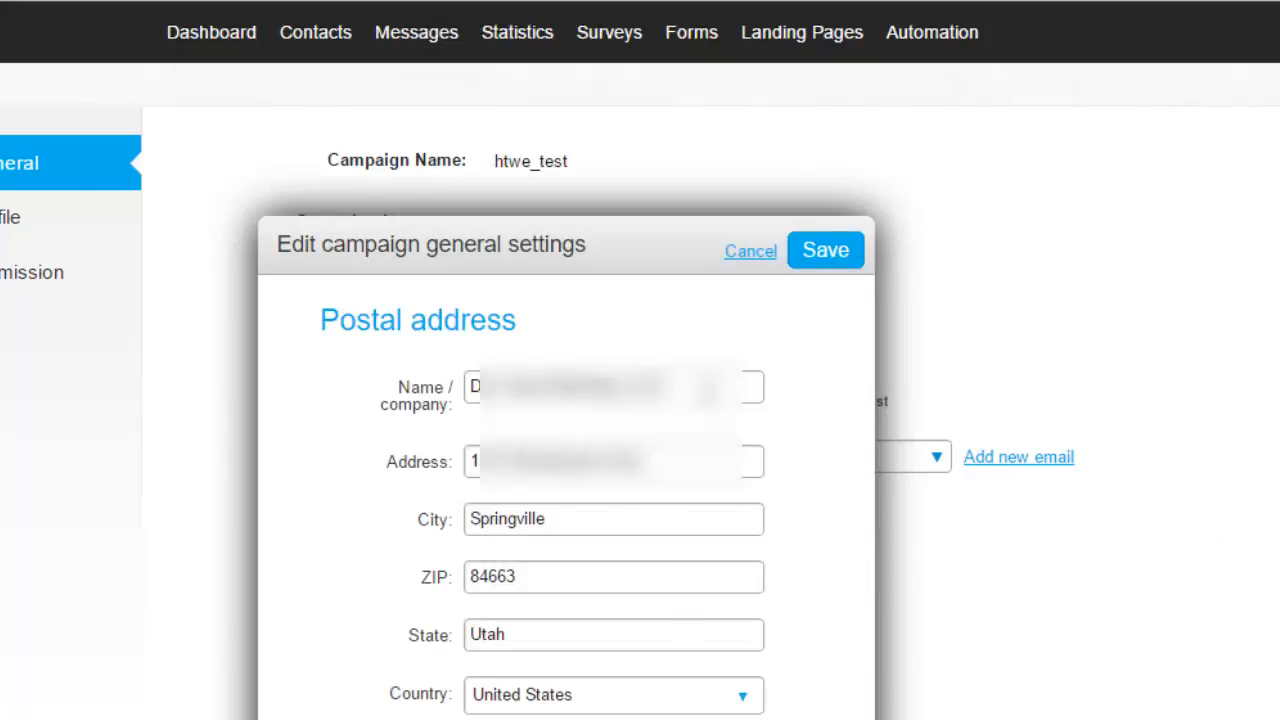
pyautogui.moveTo(708, 390); pyautogui.dragTo(288, 372)
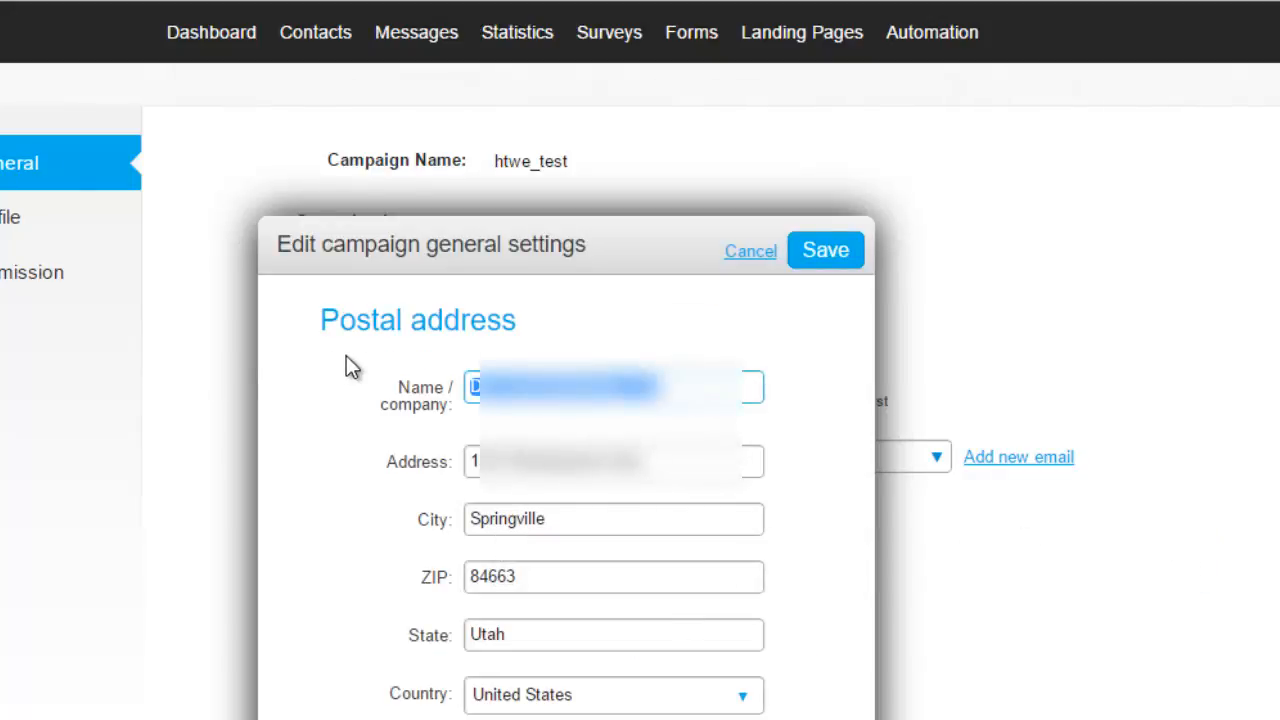
pyautogui.write('D')
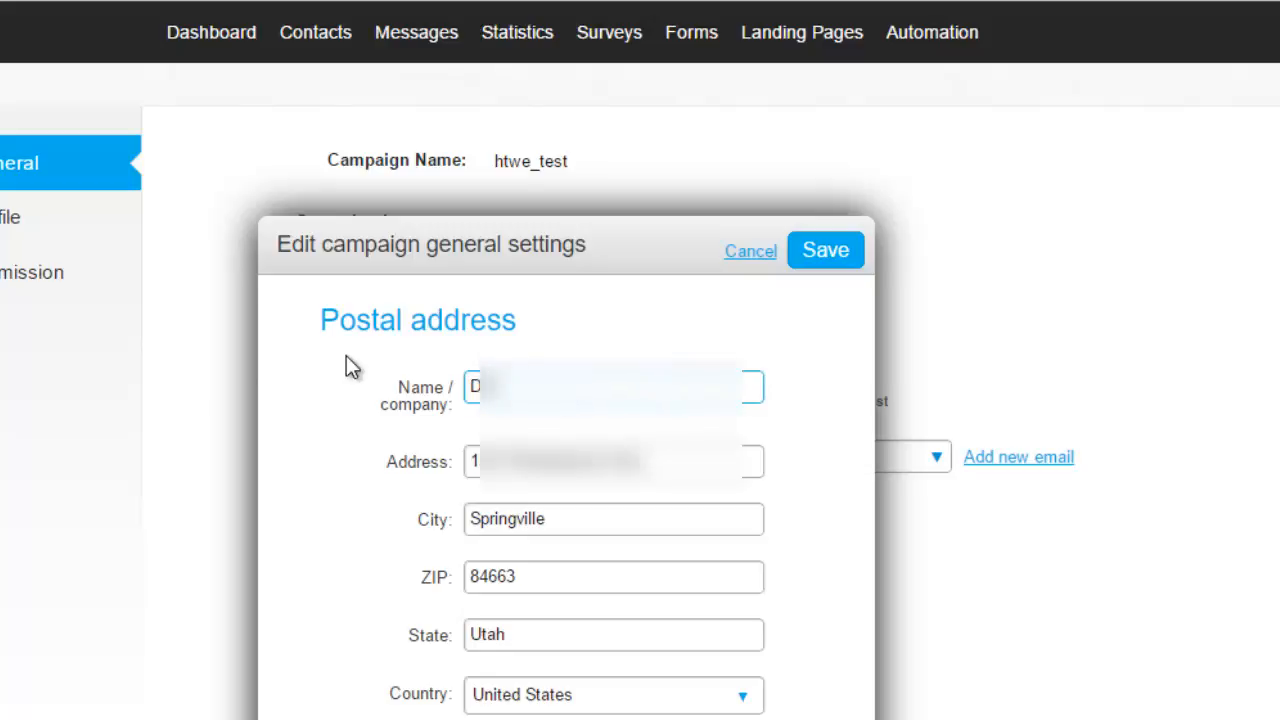
pyautogui.press('Tab')
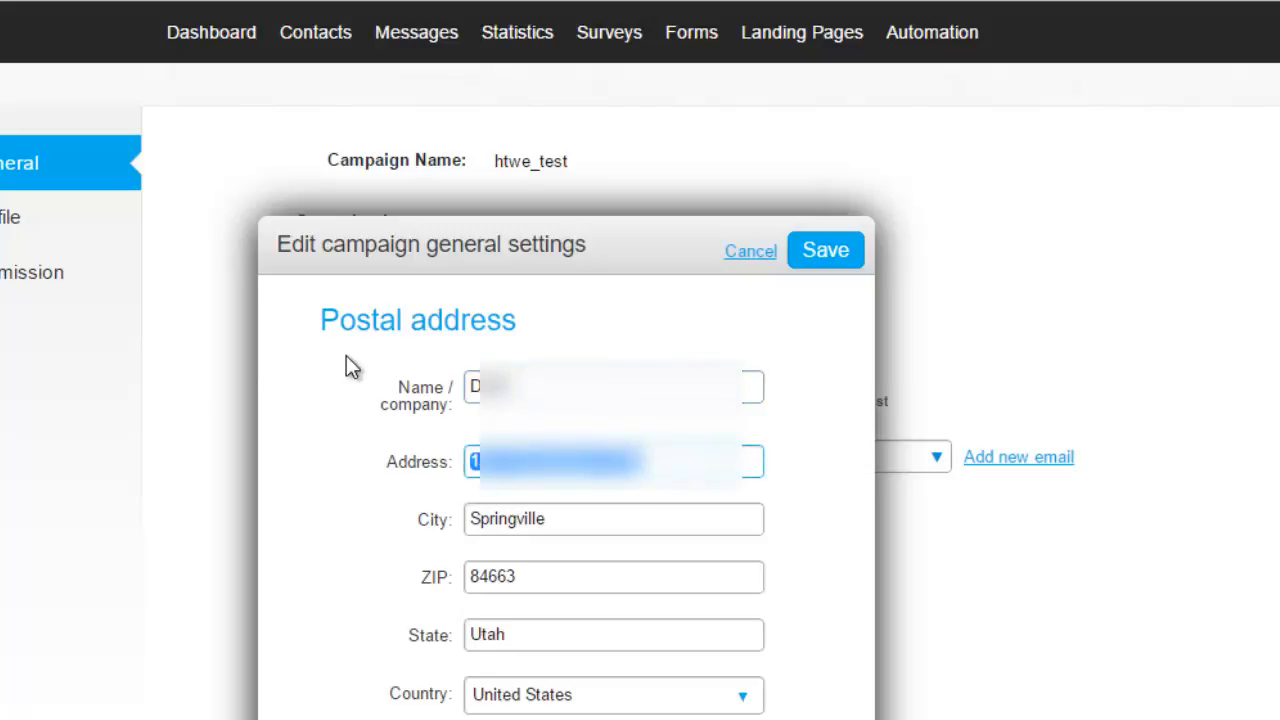
pyautogui.write('123')
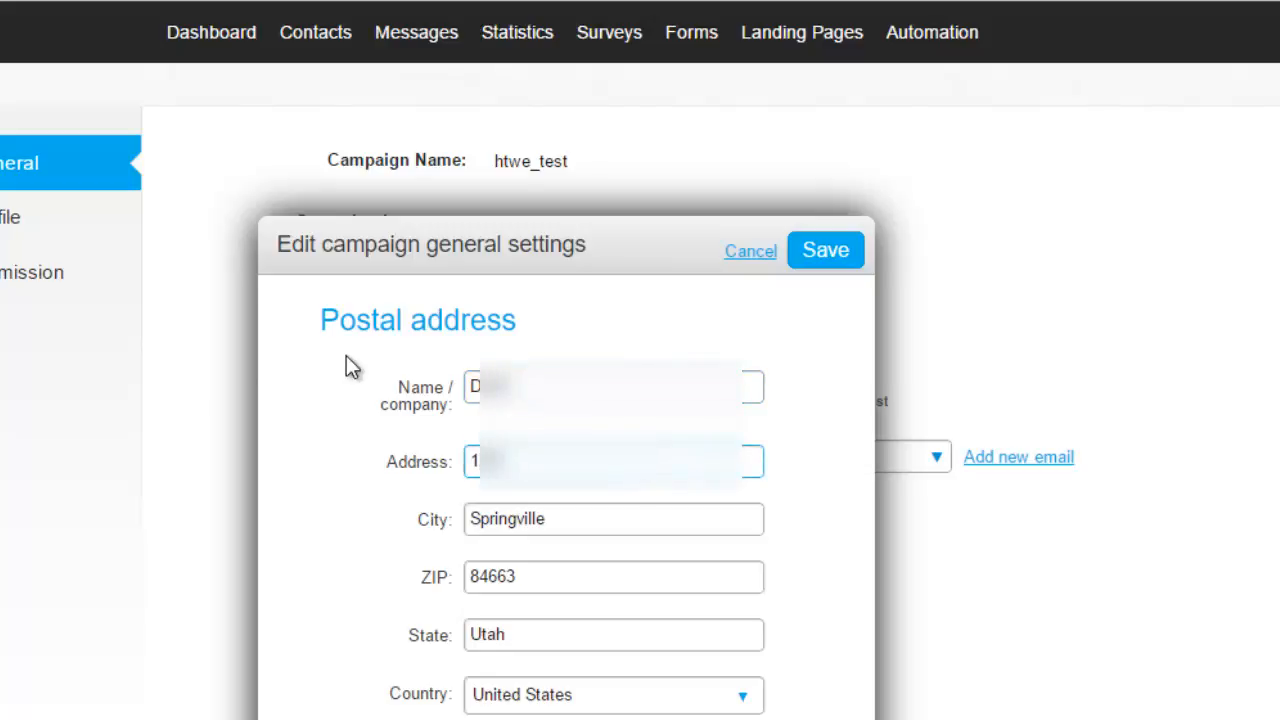
pyautogui.press('BackSpace')
pyautogui.press('BackSpace')
pyautogui.press('BackSpace')
pyautogui.write('P')
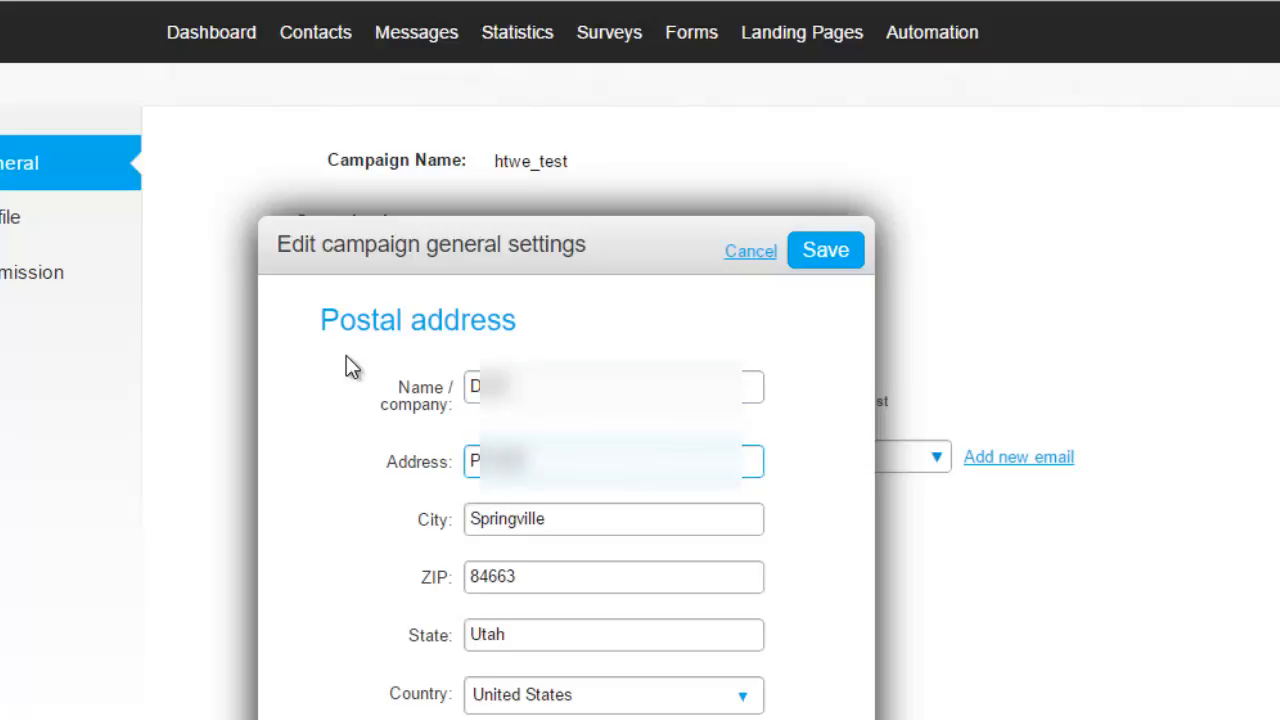
pyautogui.write('O Box 12345')
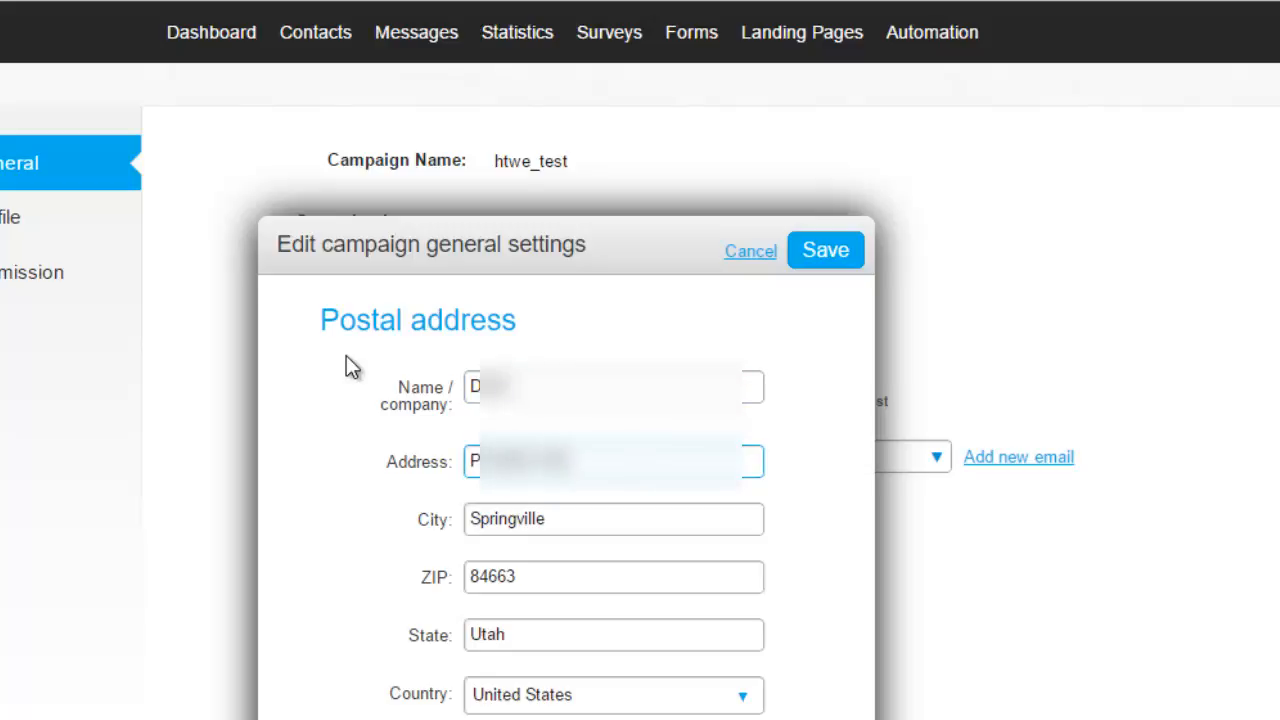
pyautogui.press('Tab')
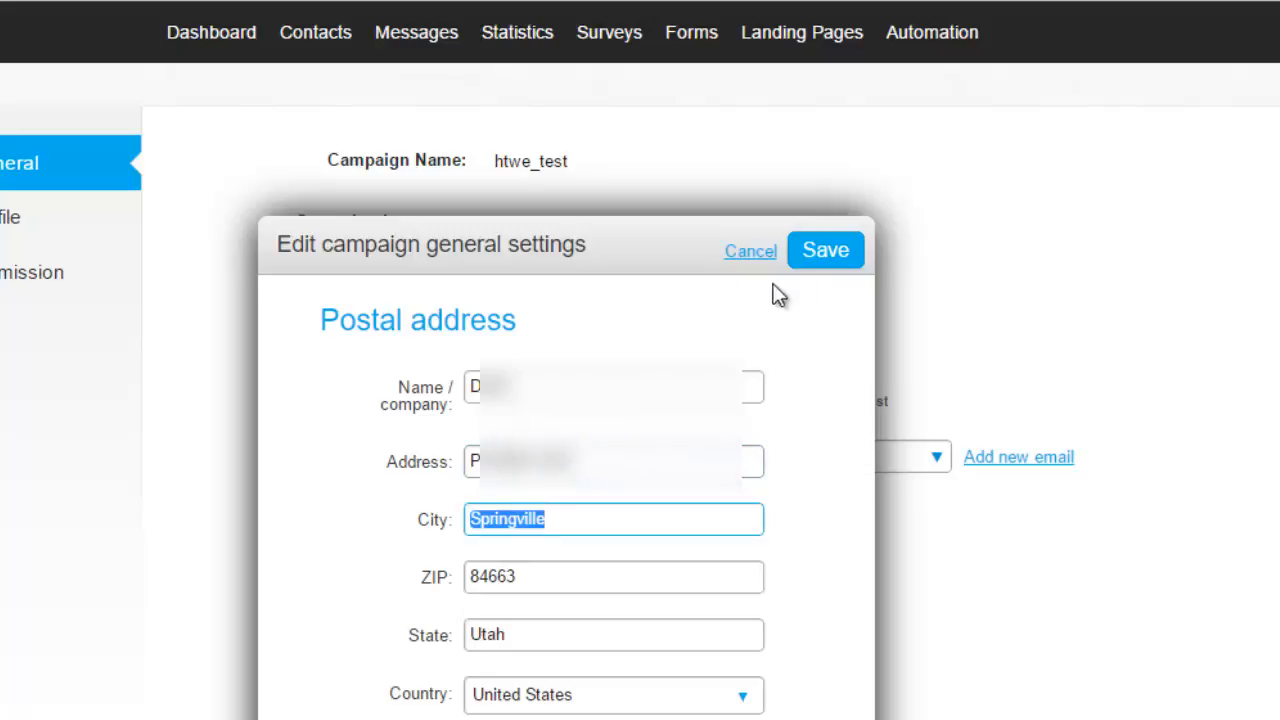
pyautogui.click(818, 268)
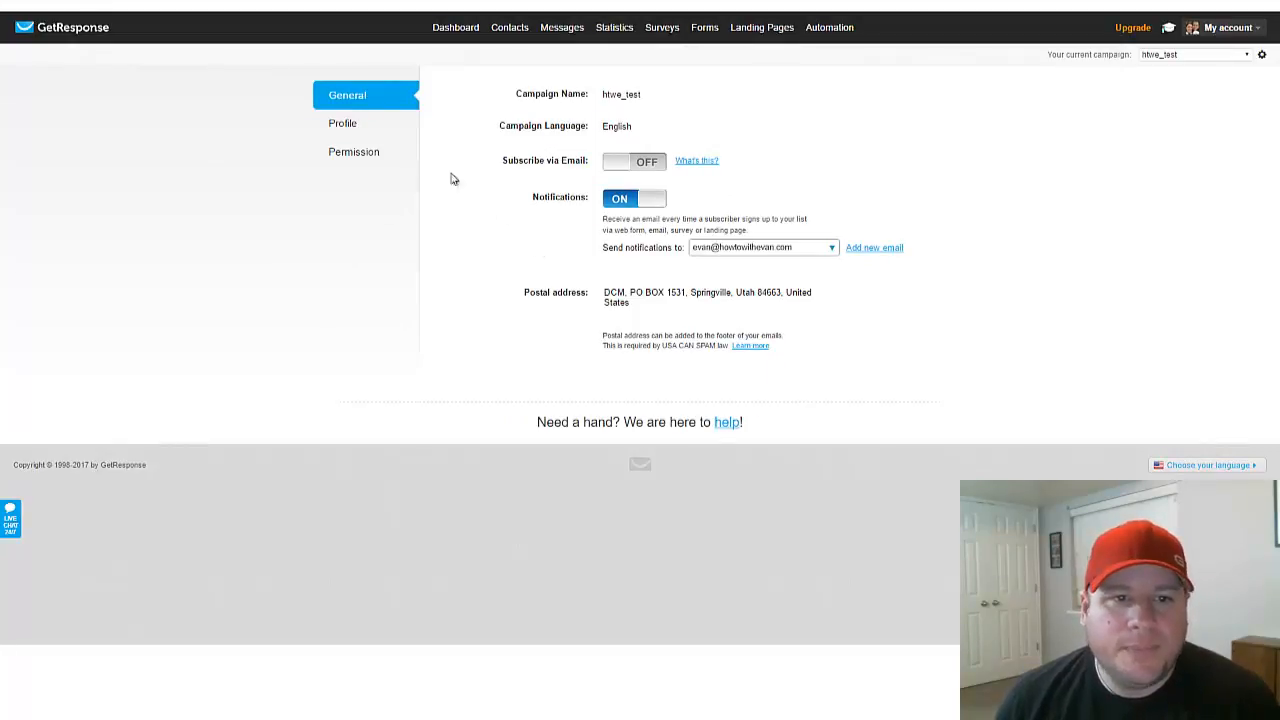
# Step: Set the campaign title in the campaign's profile settings to "How-to Evan.com" and save it
pyautogui.click(343, 126)
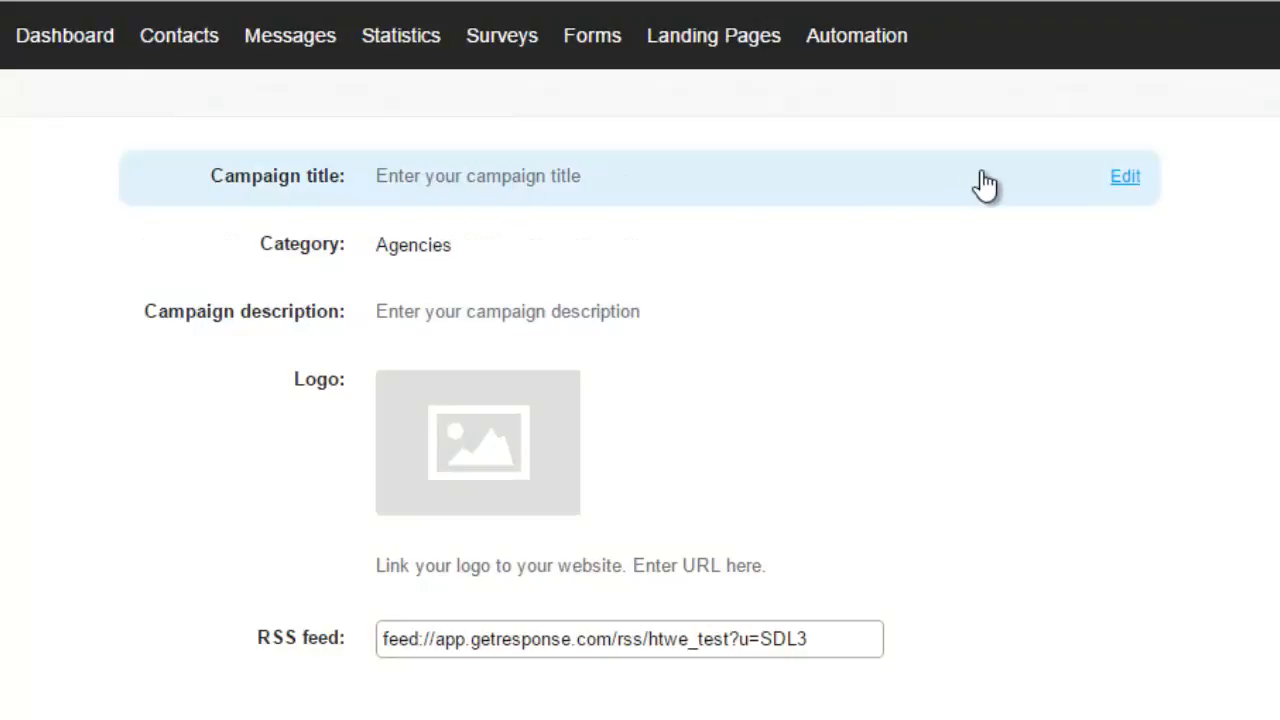
pyautogui.click(1126, 180)
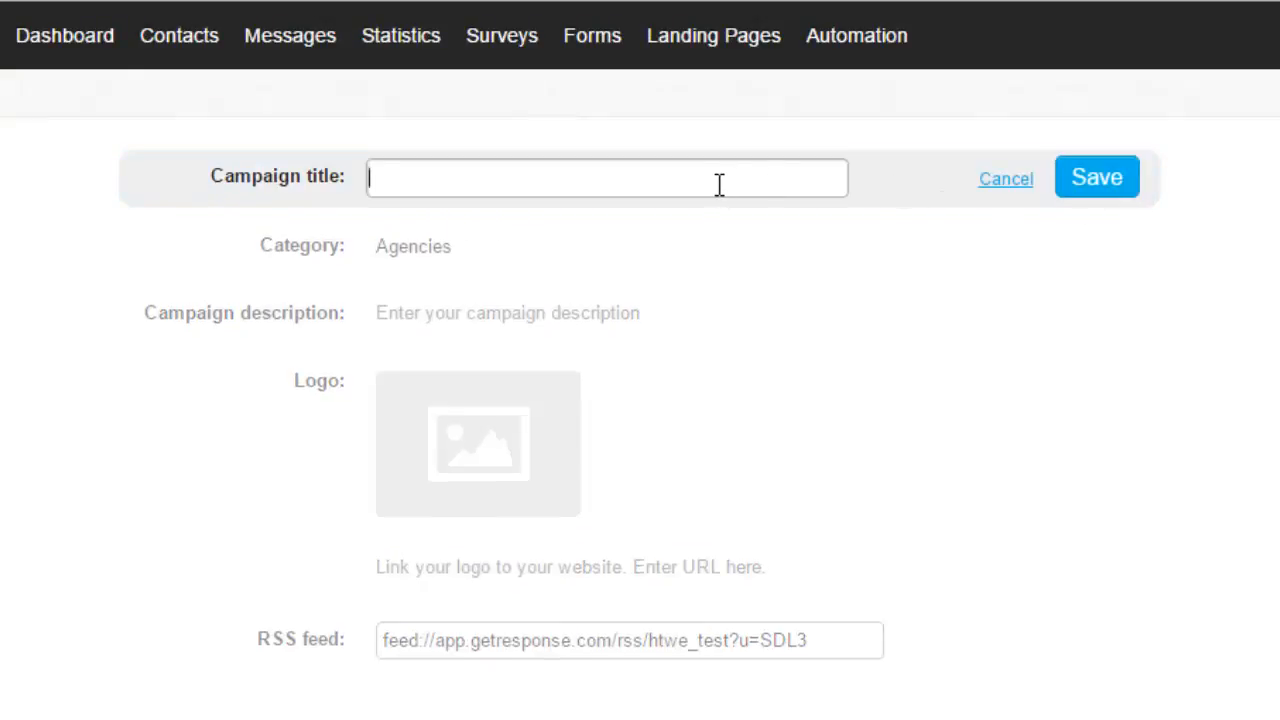
pyautogui.write('How-to Evan.com')
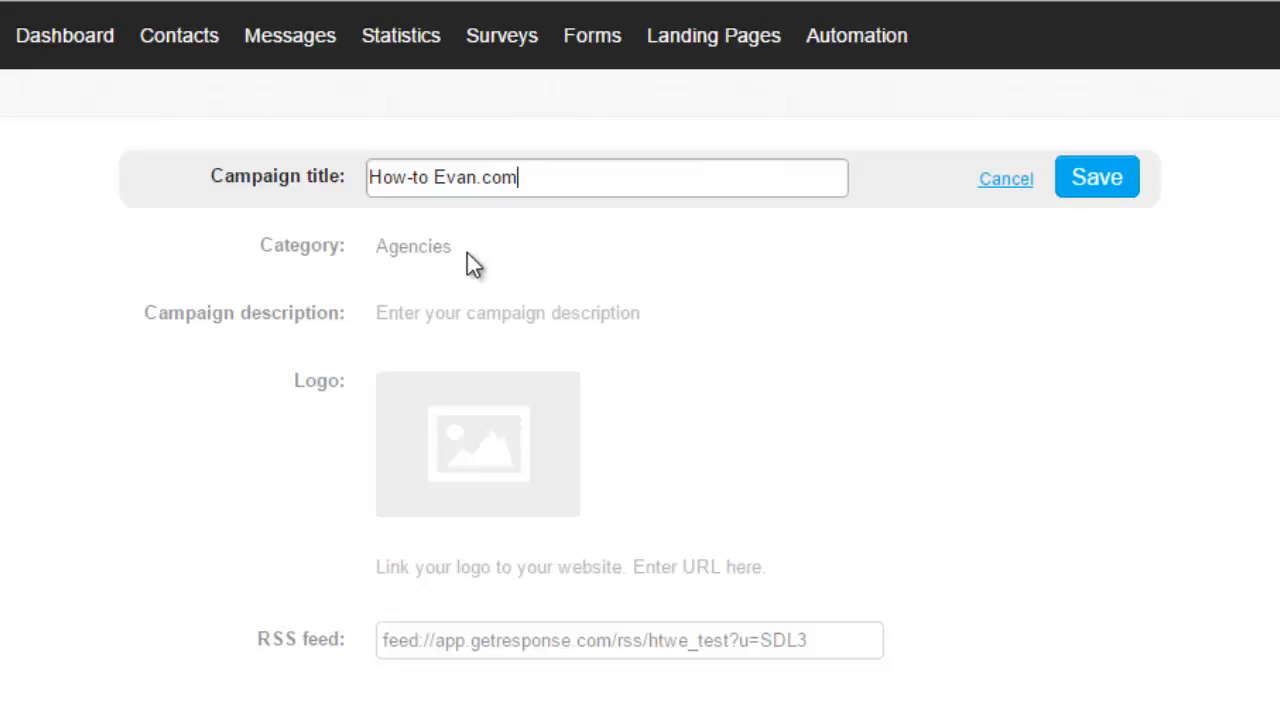
pyautogui.click(1097, 179)
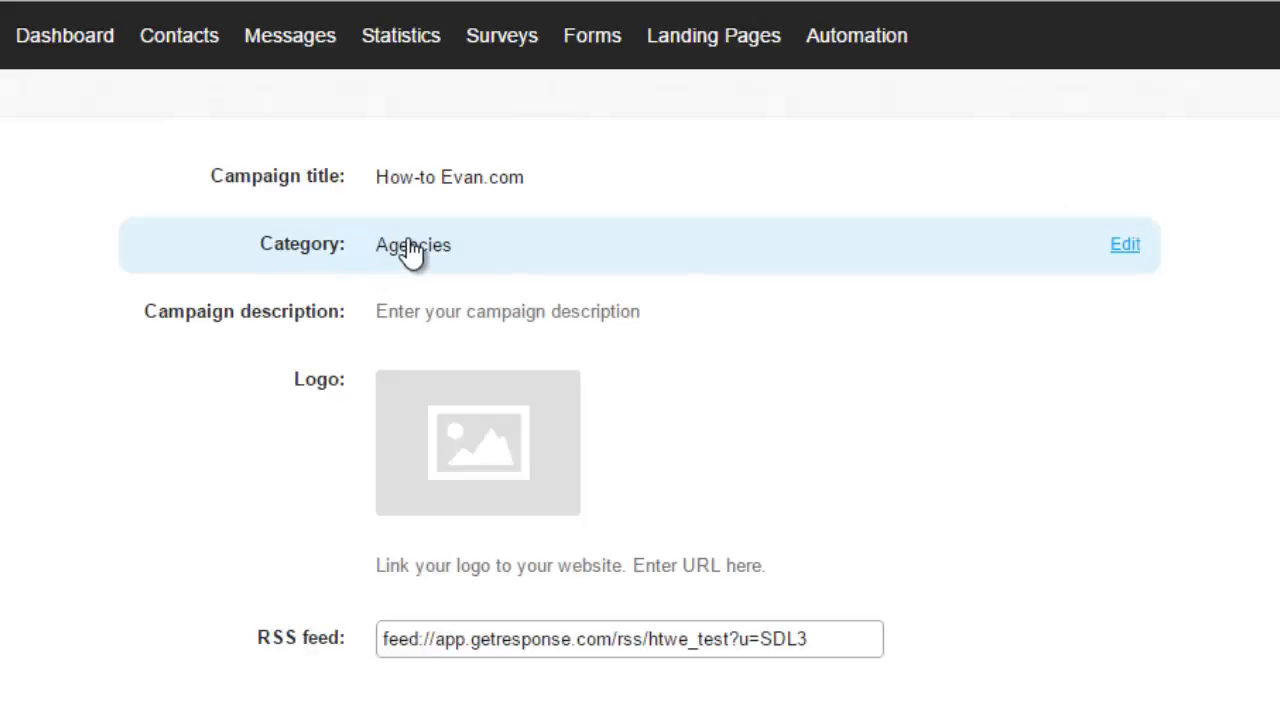
# Step: Change the campaign category to Internet Marketing and save it
pyautogui.click(1128, 248)
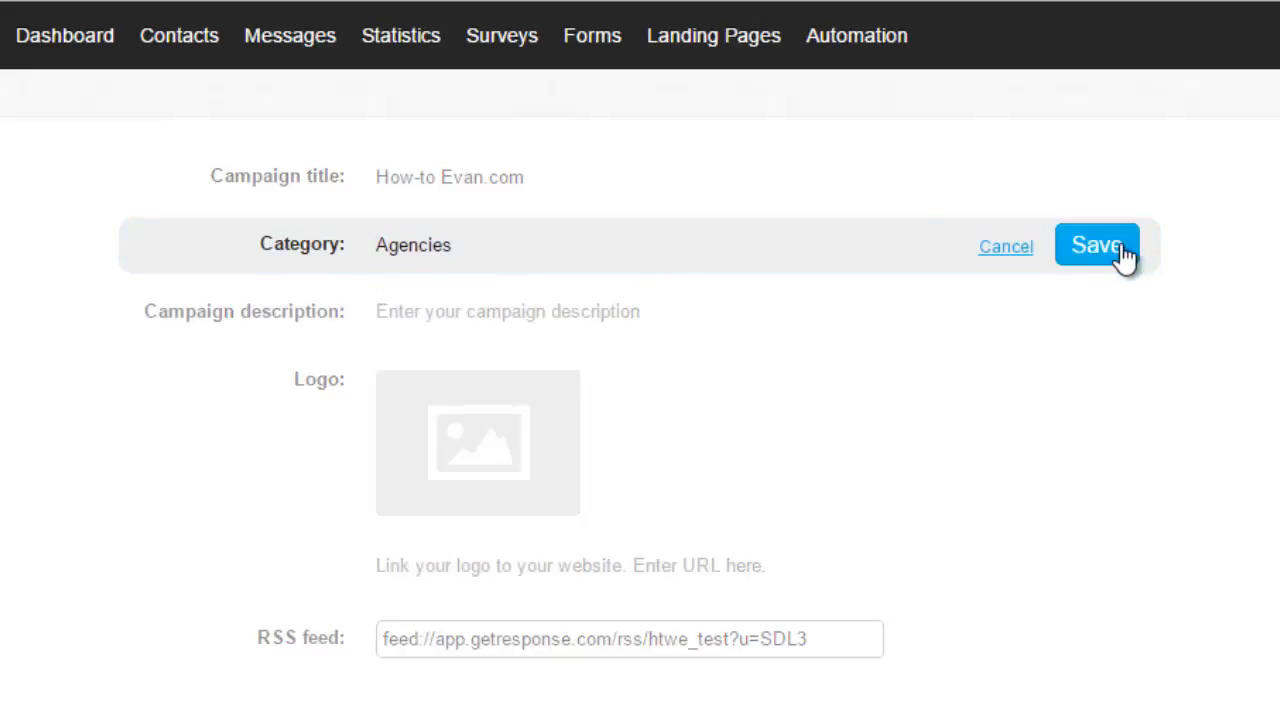
pyautogui.click(678, 248)
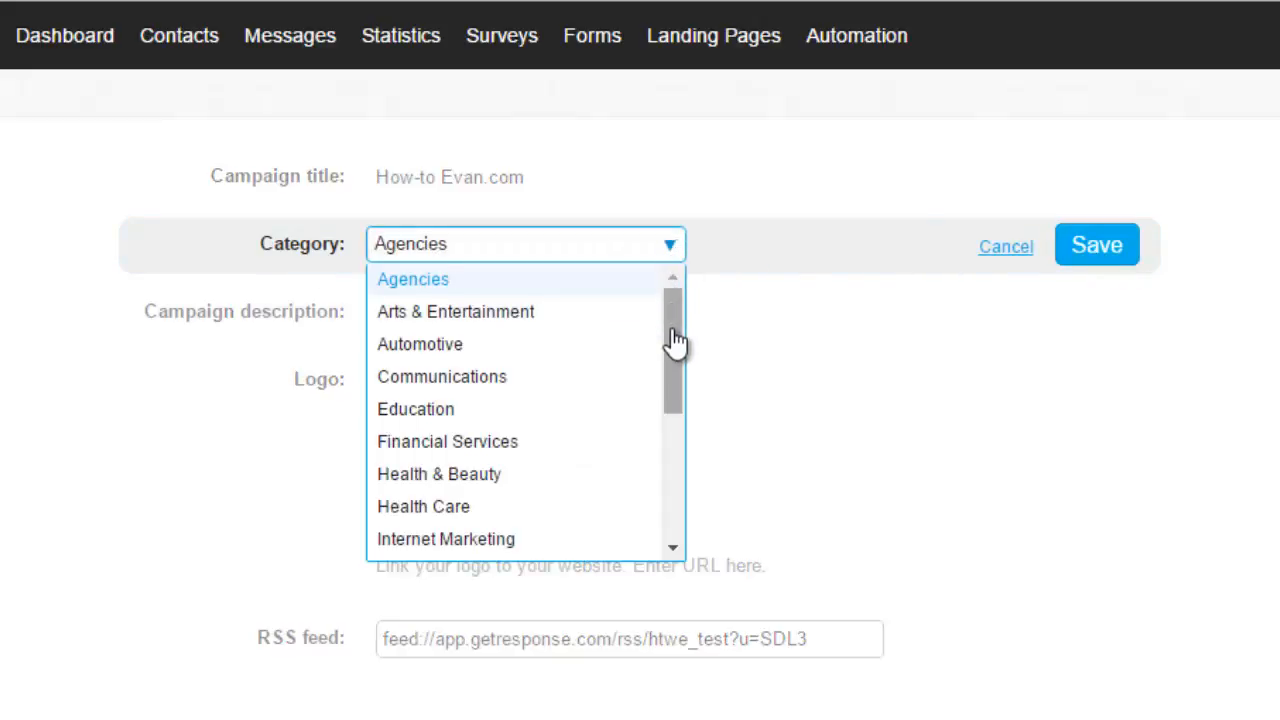
pyautogui.moveTo(674, 346); pyautogui.dragTo(676, 290)
pyautogui.click(447, 540)
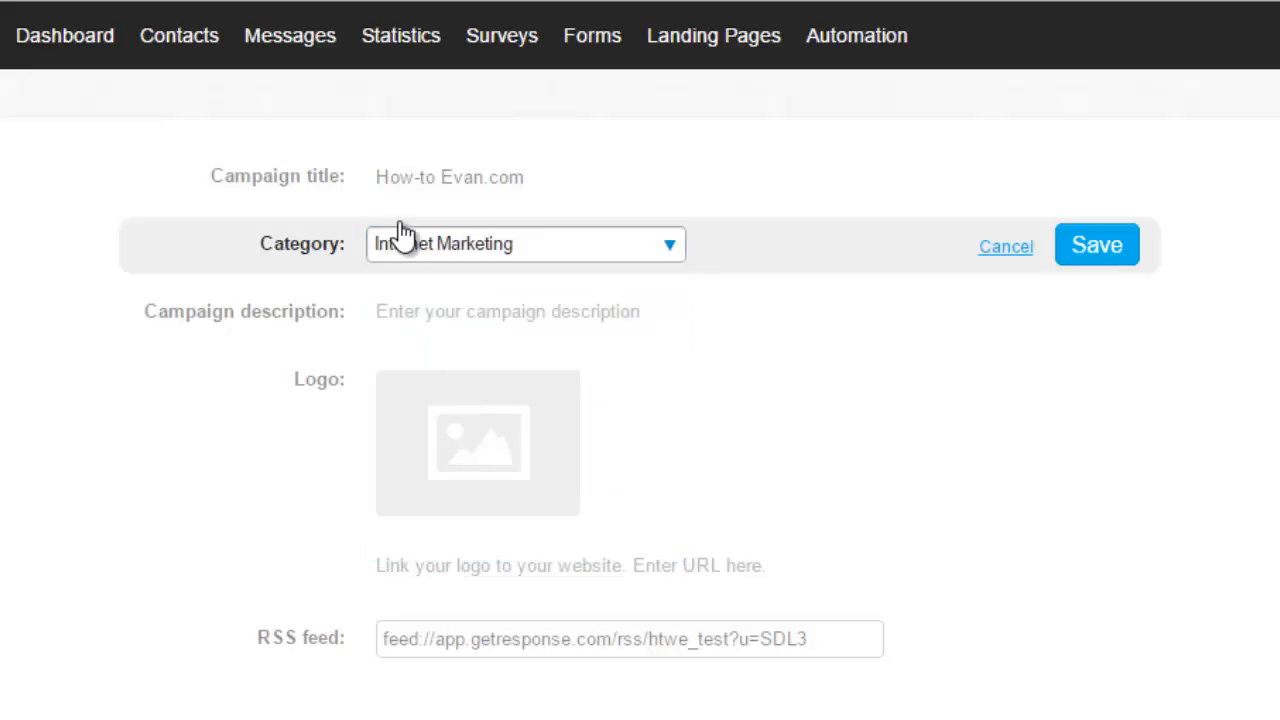
pyautogui.click(1080, 250)
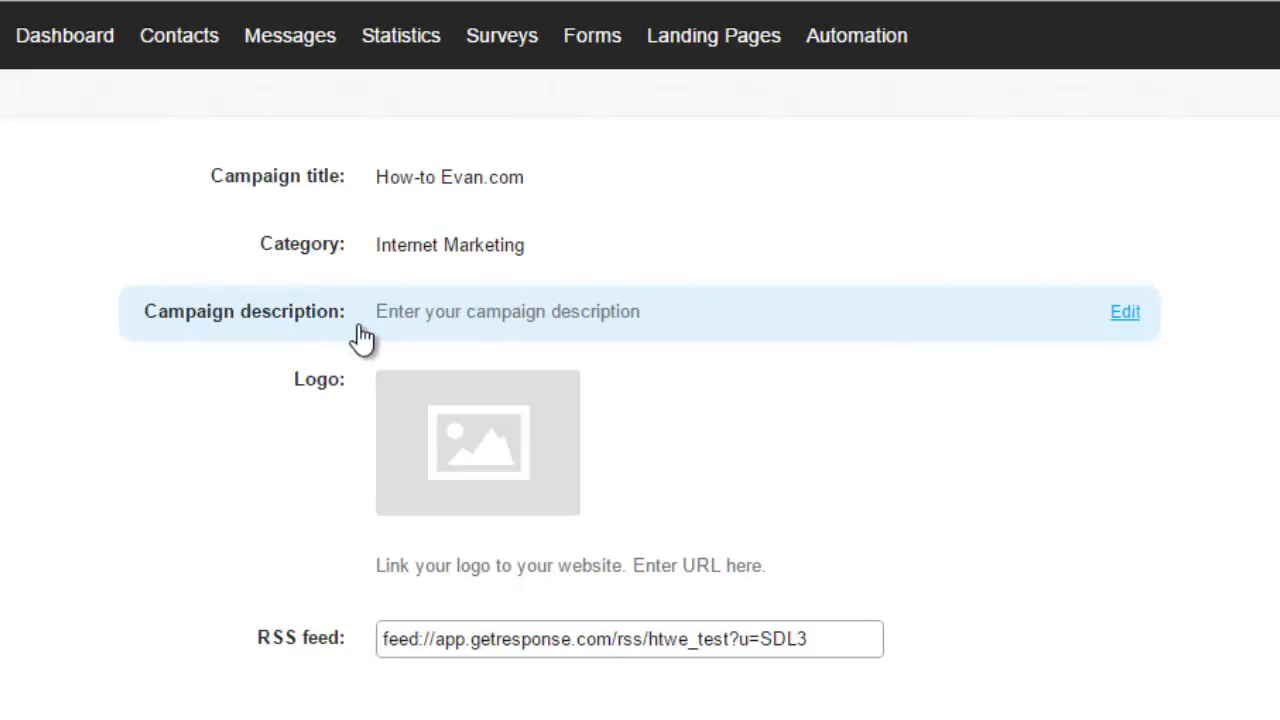
# Step: Add and save the campaign description "EZ Internet Marketing strategies and principles in simple to follow tutorials."
pyautogui.click(1122, 315)
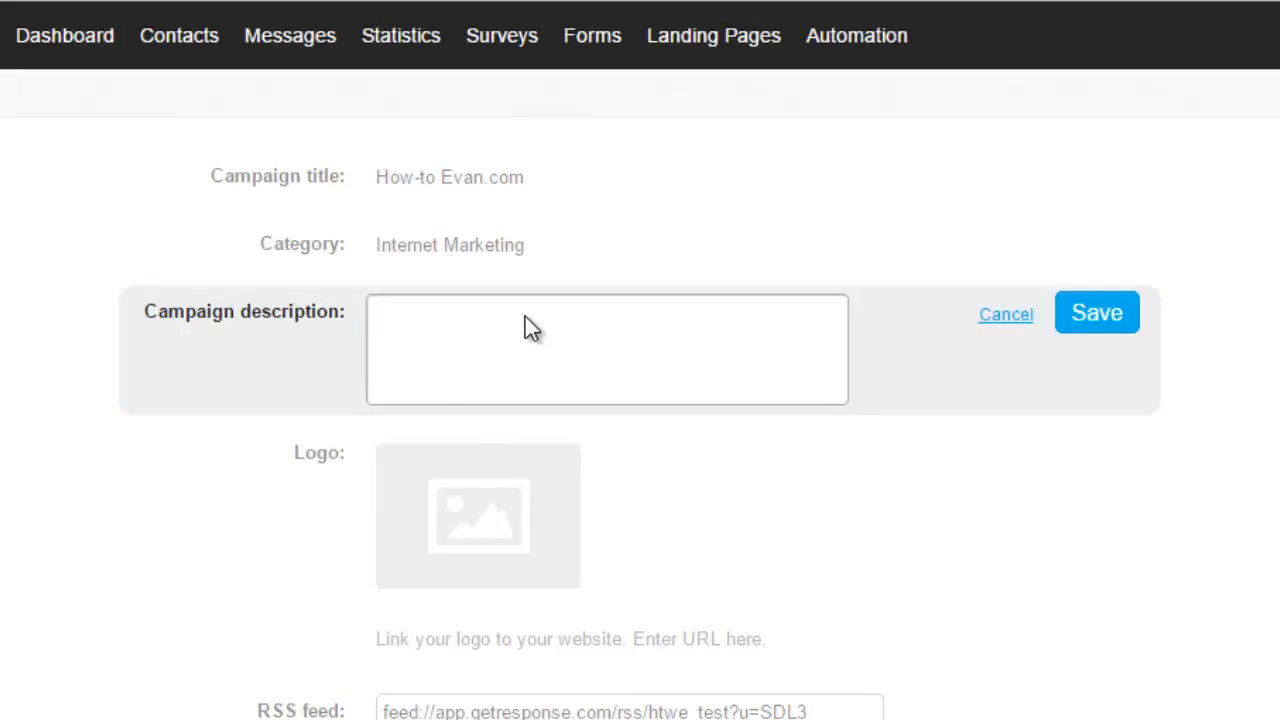
pyautogui.write('EZ Internet ')
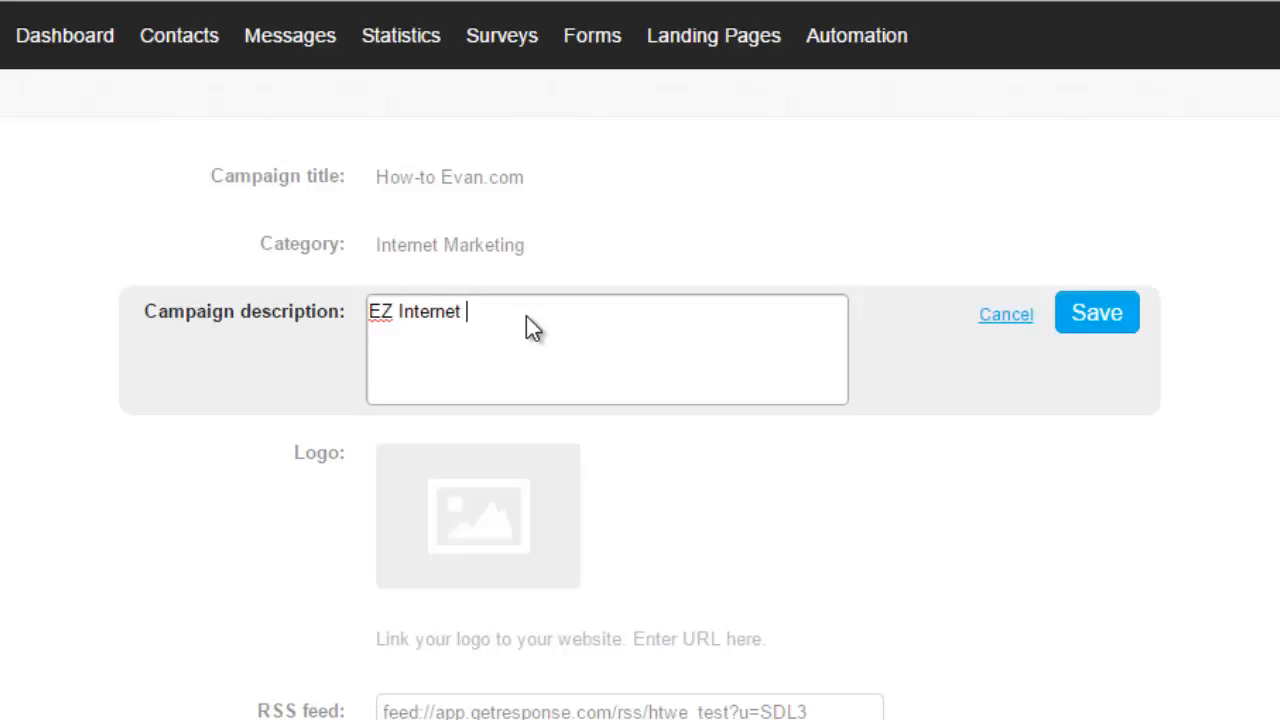
pyautogui.write('Marketing strategies and an')
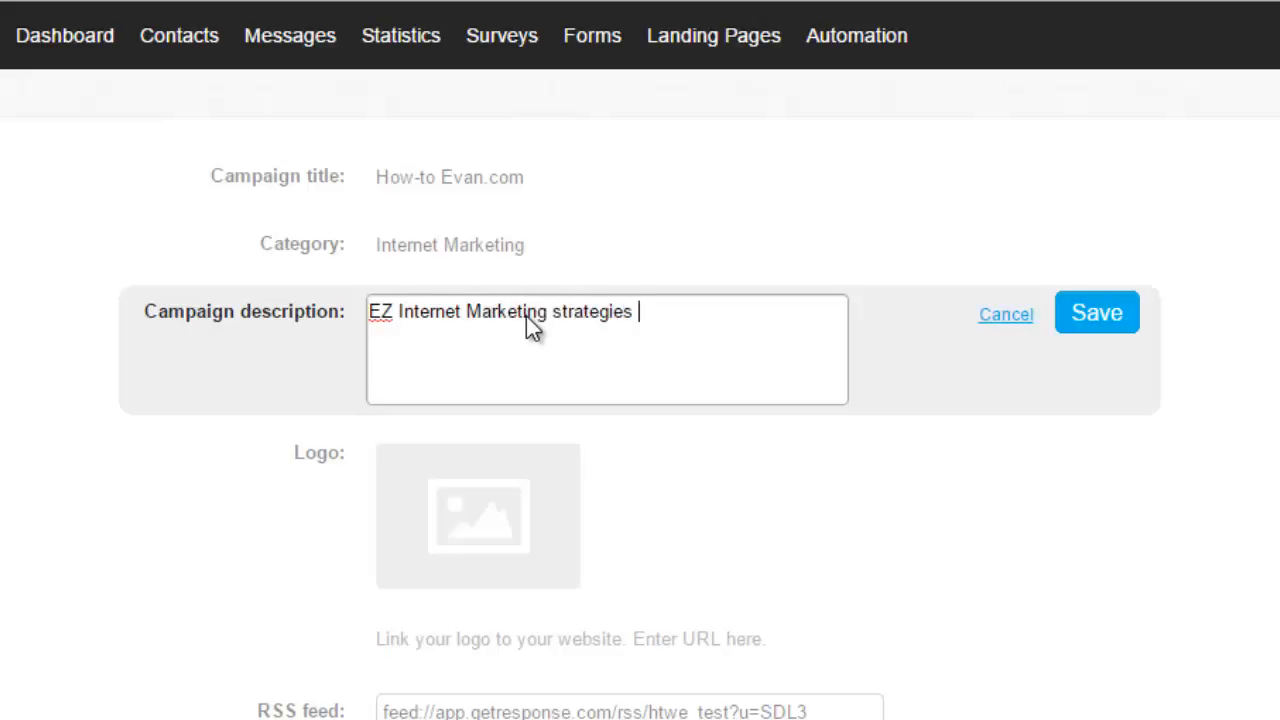
pyautogui.press('BackSpace')
pyautogui.press('BackSpace')
pyautogui.write('principles in a')
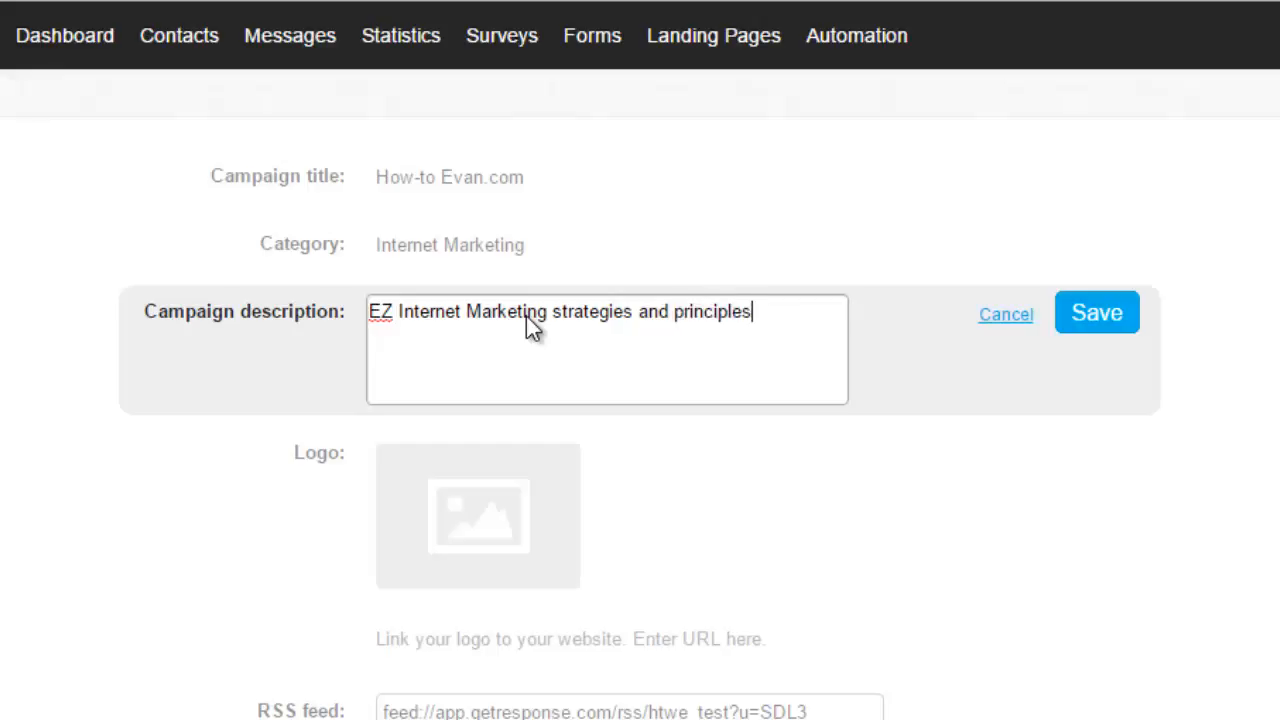
pyautogui.press('BackSpace')
pyautogui.write('simple to follow t')
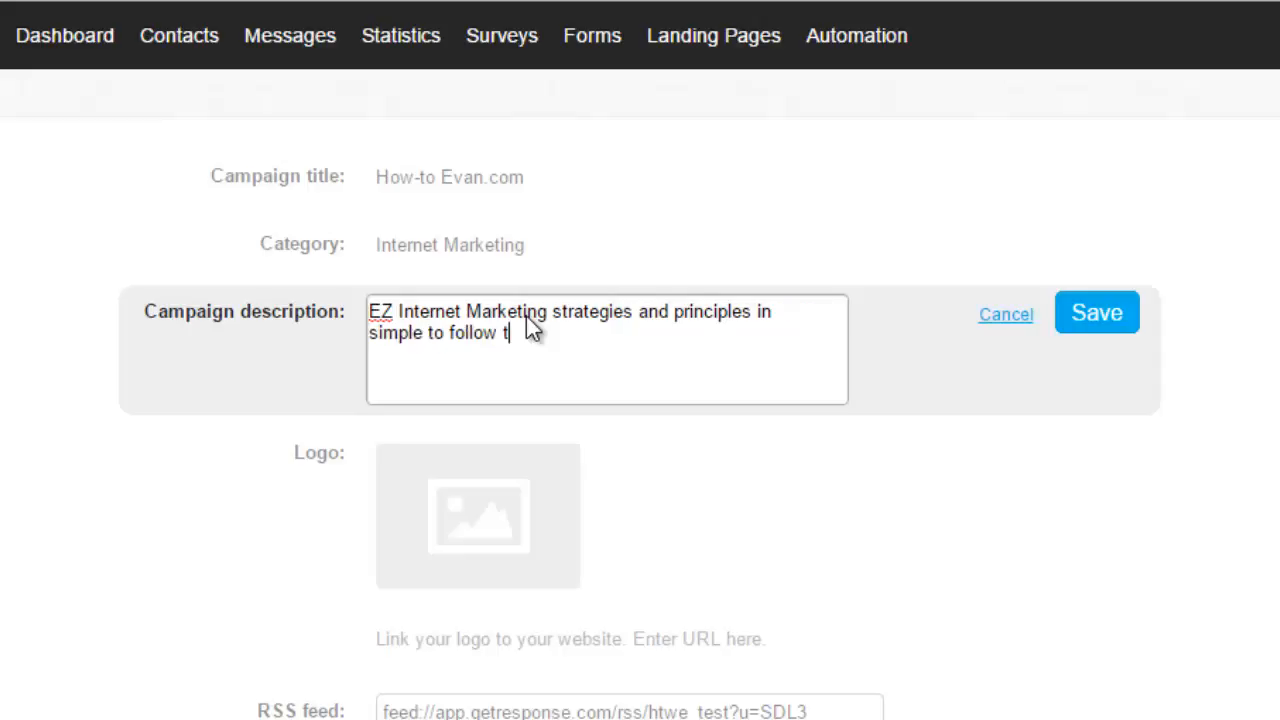
pyautogui.write('utorials.')
pyautogui.click(1108, 318)
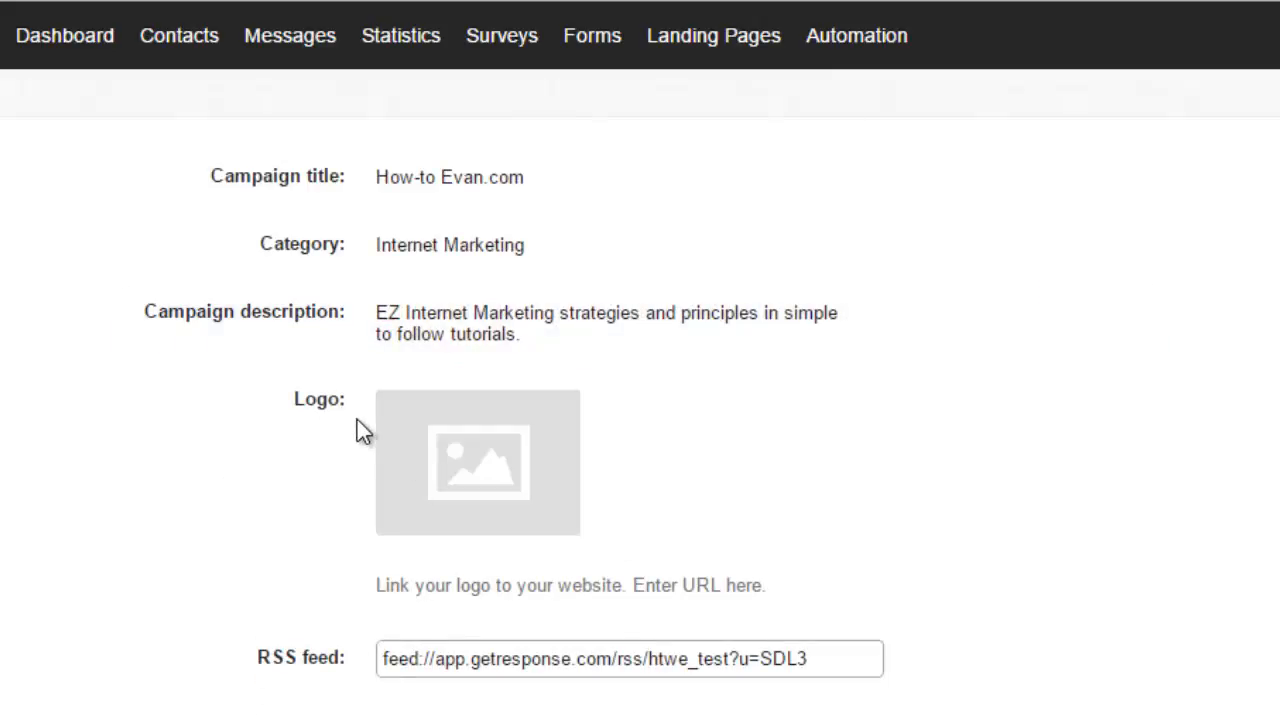
# Step: Add the stored image hearder-wh as the campaign's logo in the profile settings
pyautogui.moveTo(508, 465)
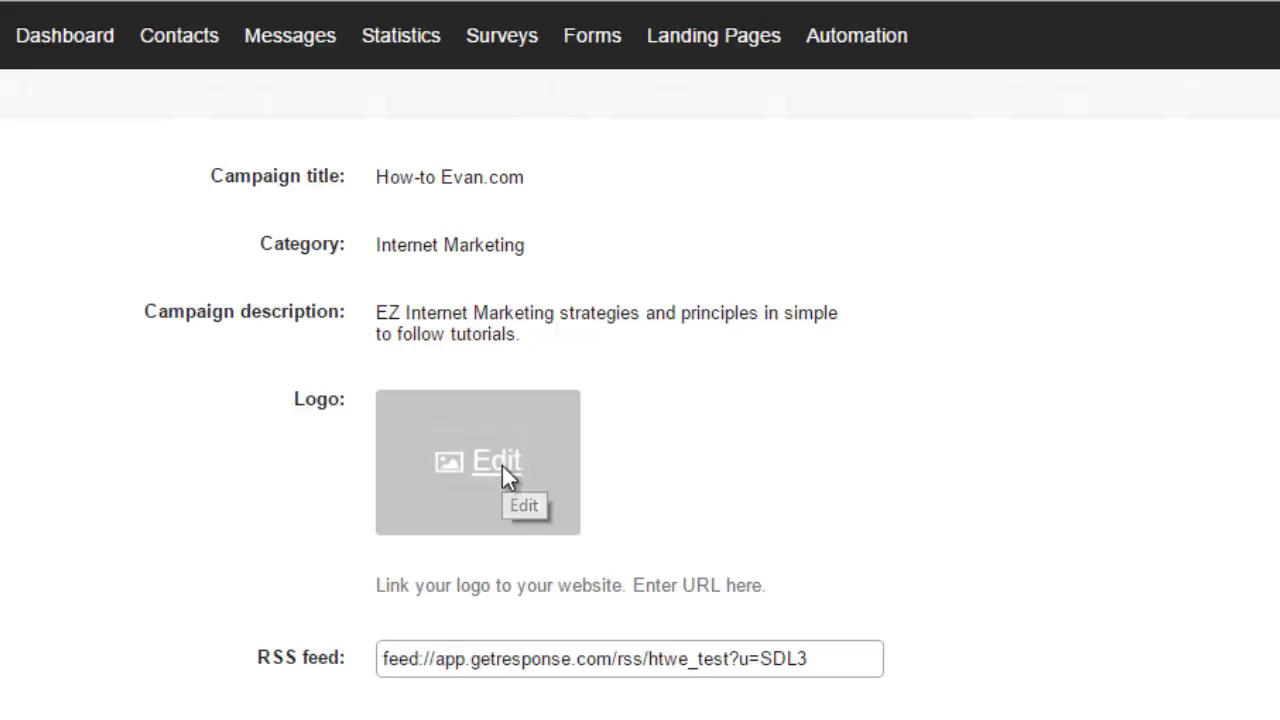
pyautogui.click(502, 465)
pyautogui.moveTo(142, 487)
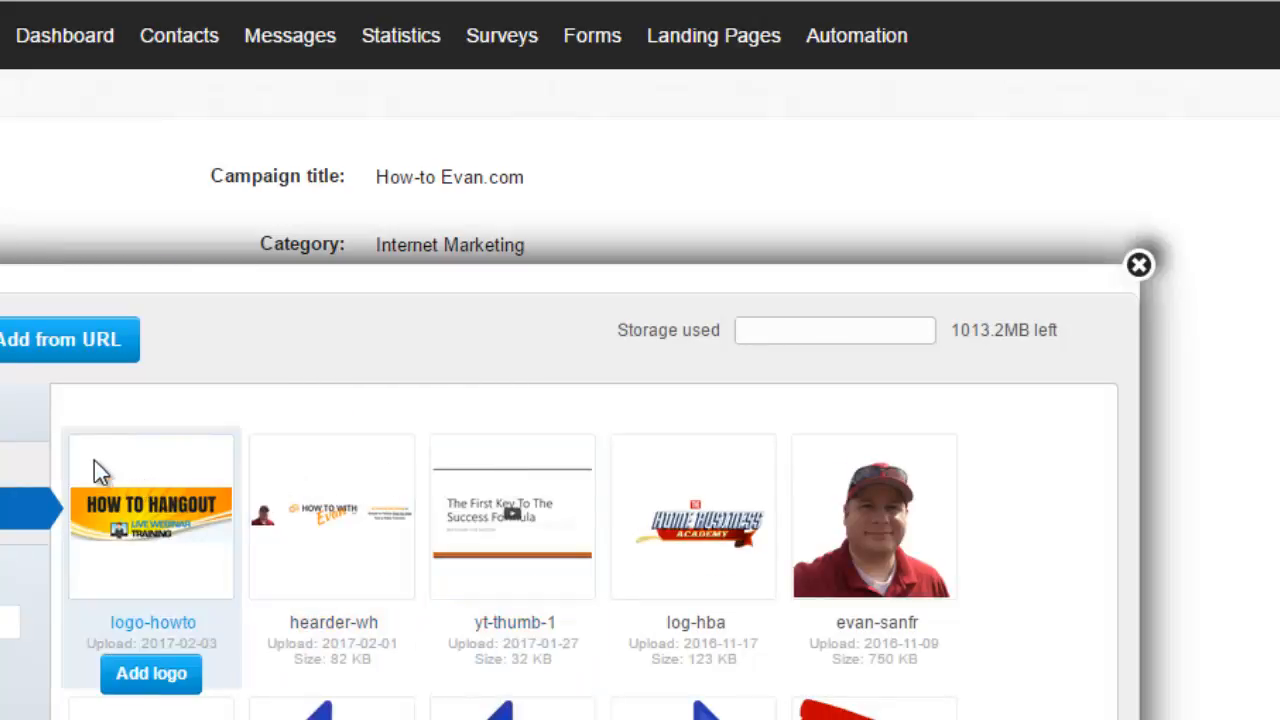
pyautogui.moveTo(320, 523)
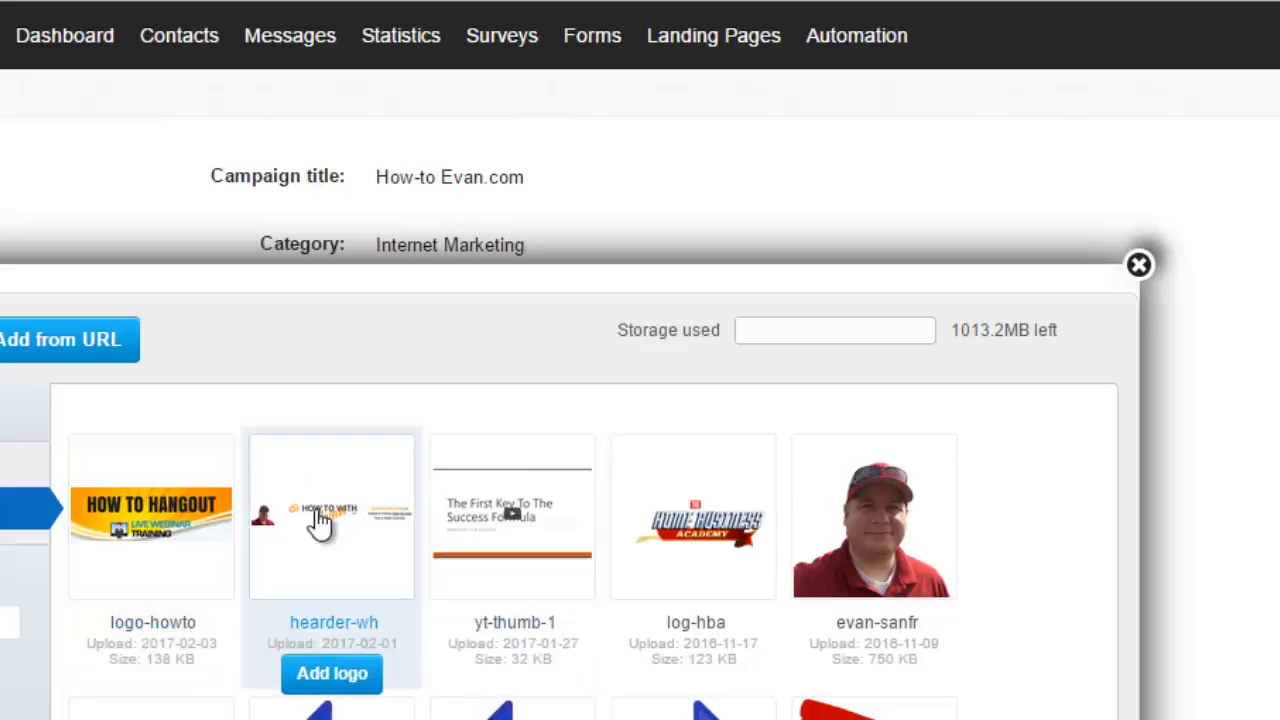
pyautogui.click(333, 675)
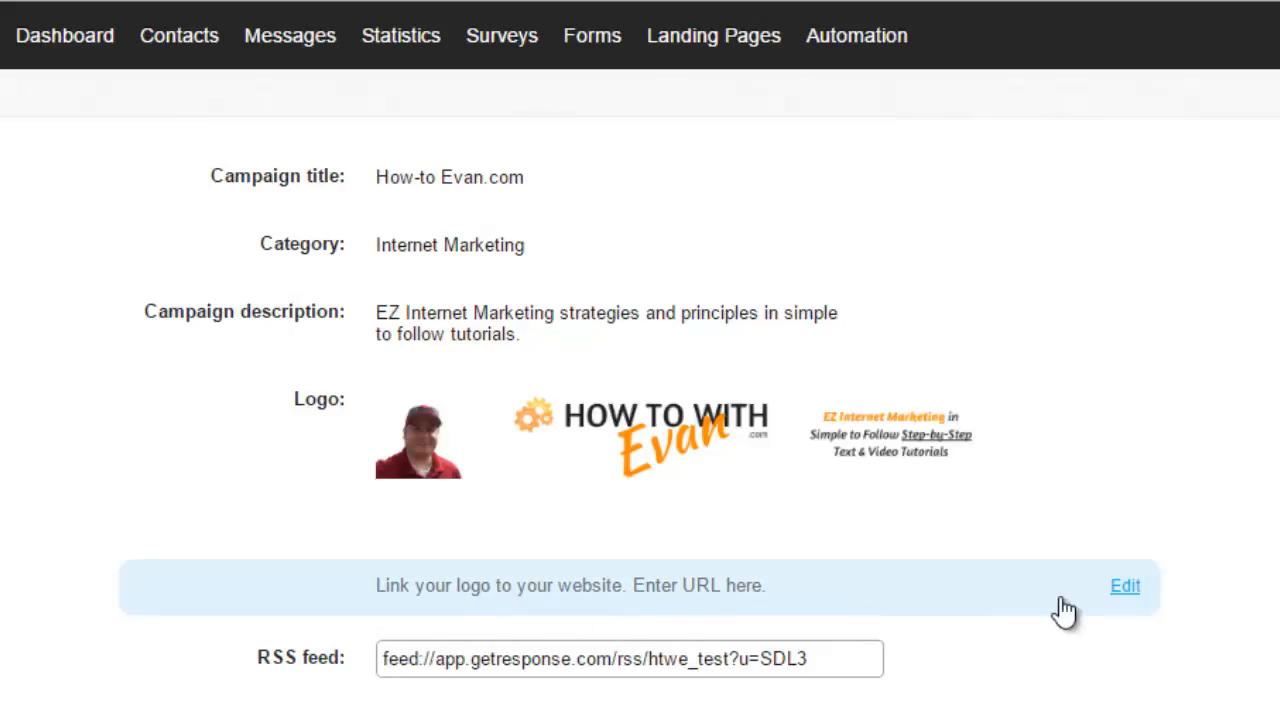
pyautogui.click(1126, 590)
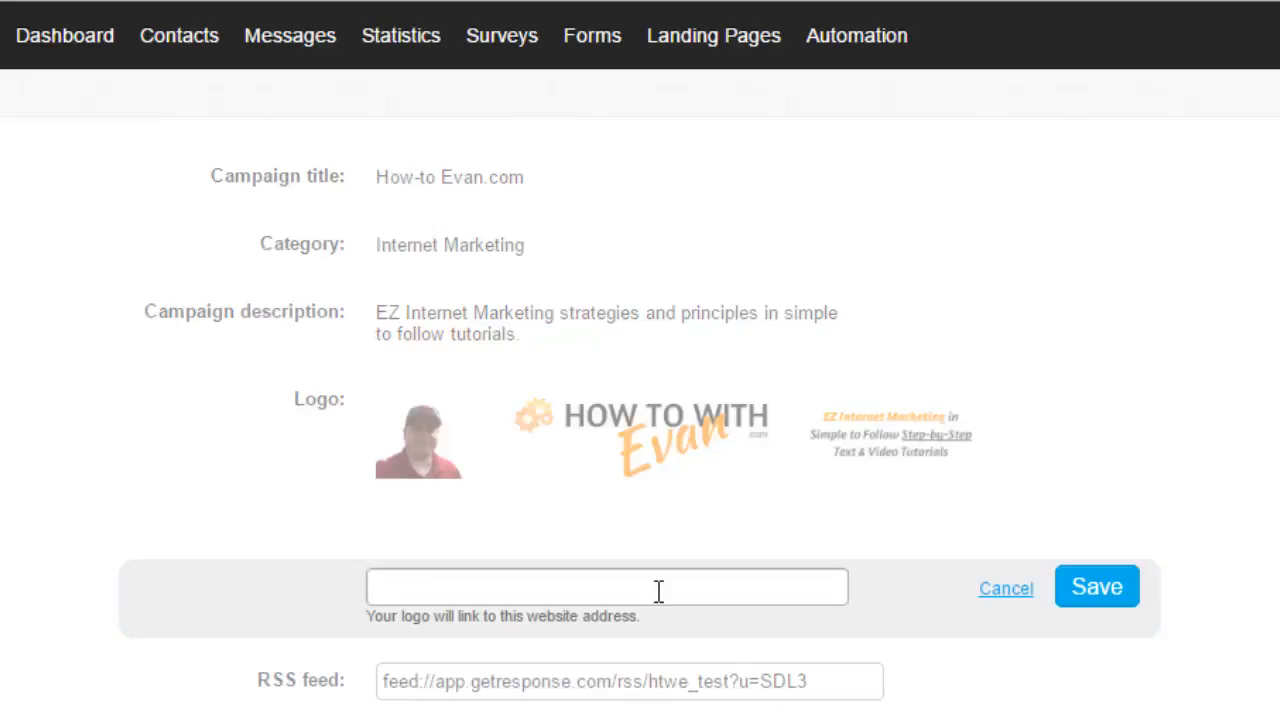
pyautogui.write('http://www.e')
pyautogui.press('BackSpace')
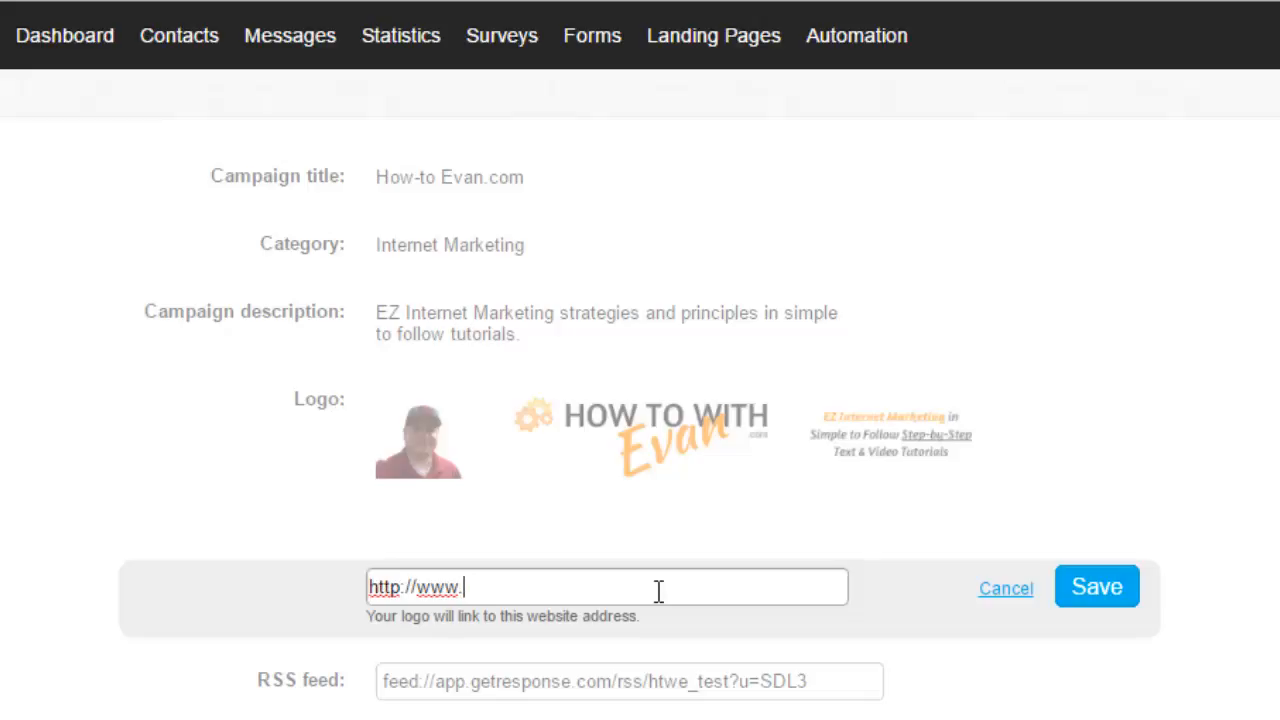
pyautogui.write('howtowithevan.com')
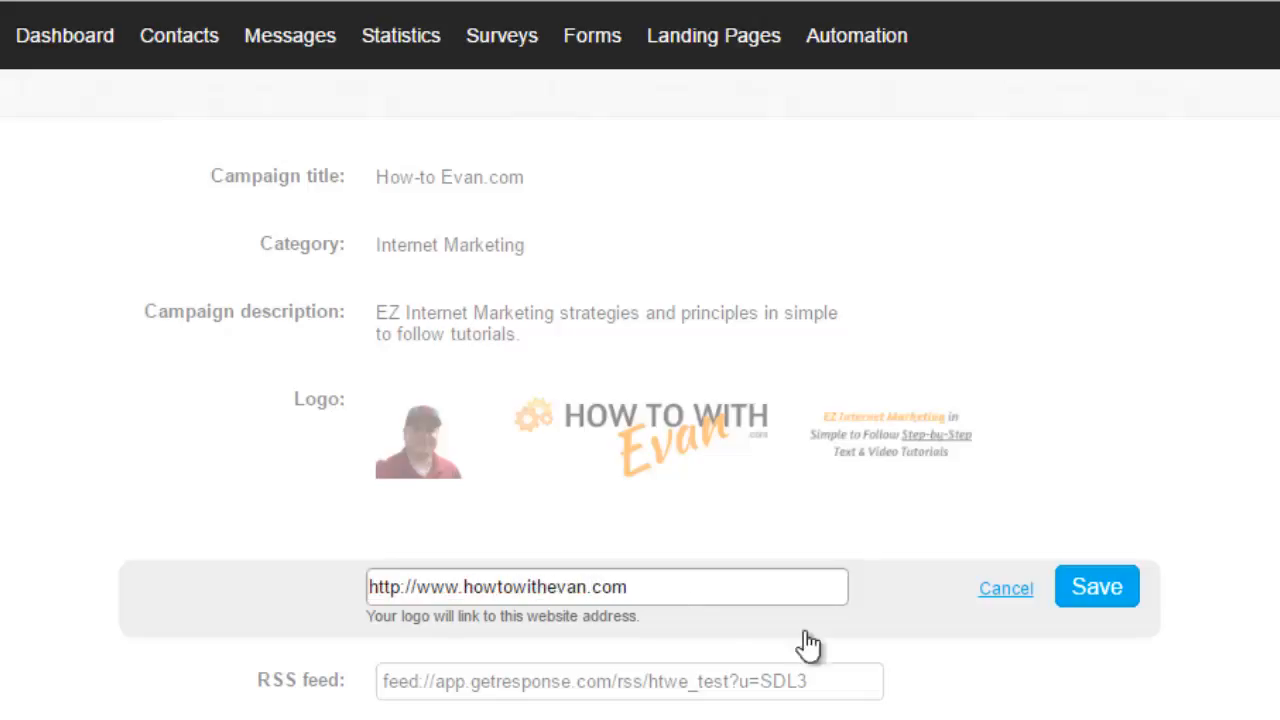
pyautogui.click(1117, 587)
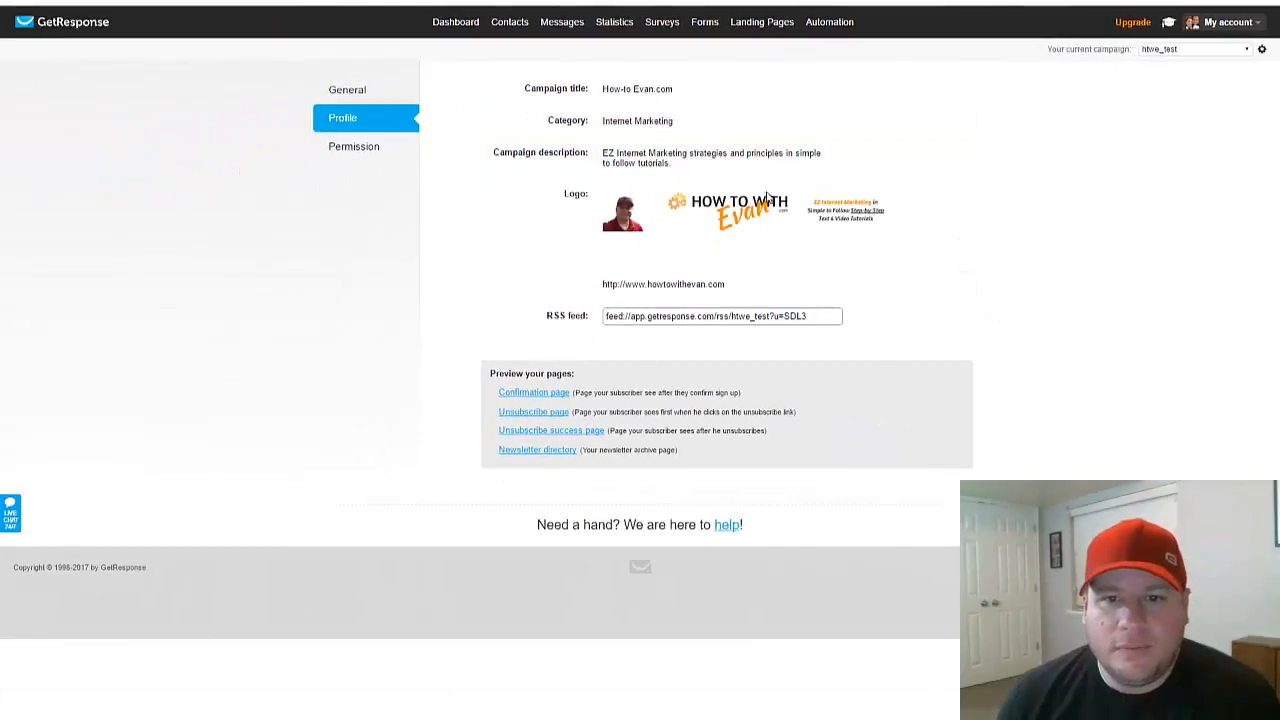
# Step: Disable confirmed opt-in for email, web and API subscriptions in the campaign's permission settings
pyautogui.click(345, 150)
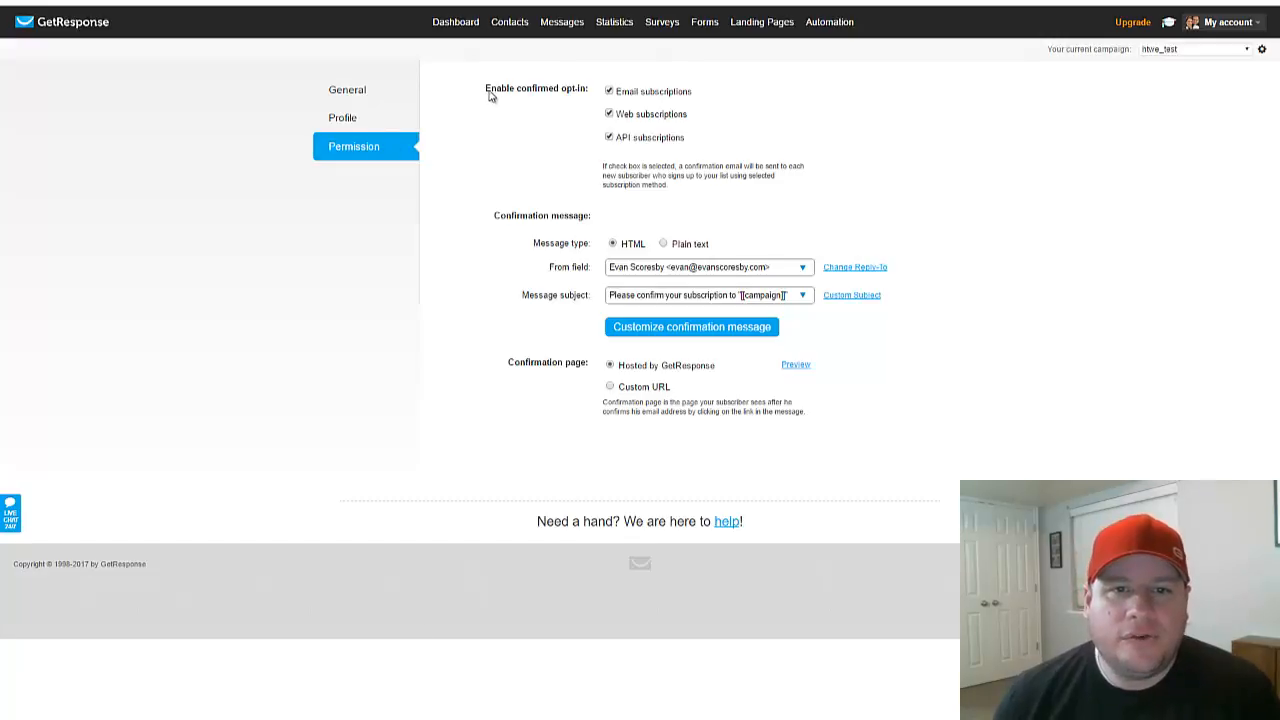
pyautogui.moveTo(486, 90); pyautogui.dragTo(590, 94)
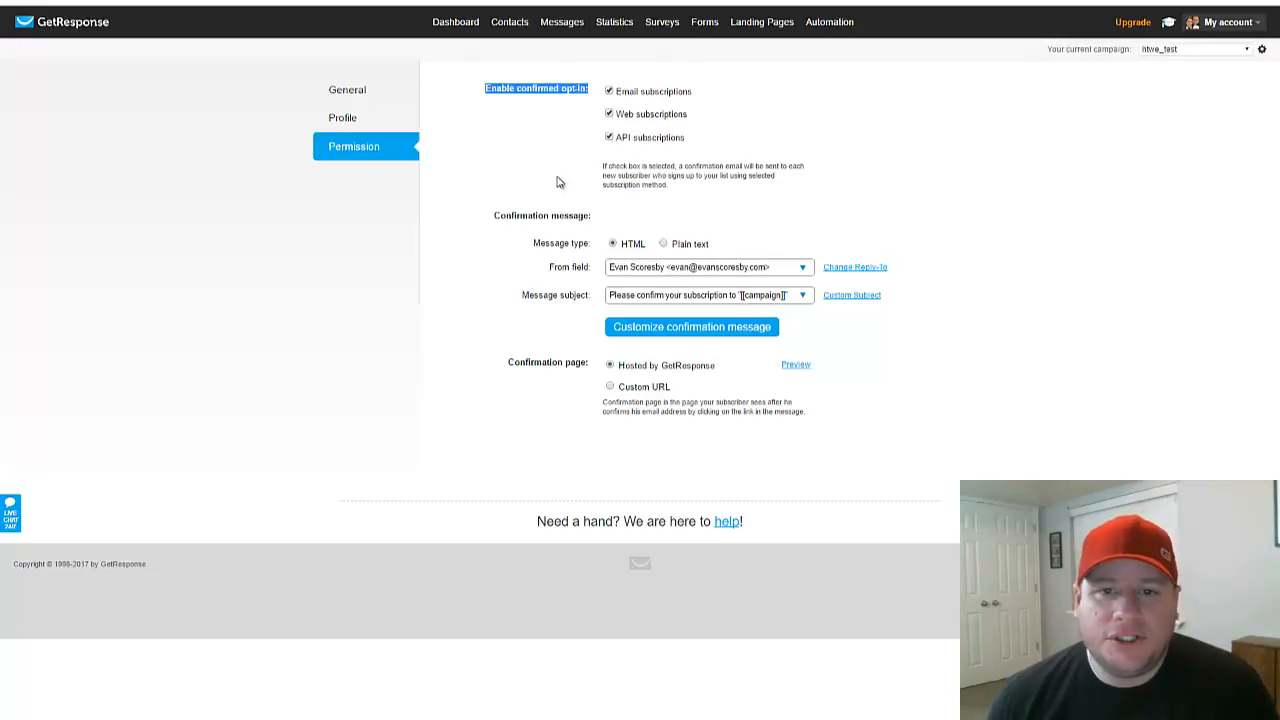
pyautogui.click(513, 126)
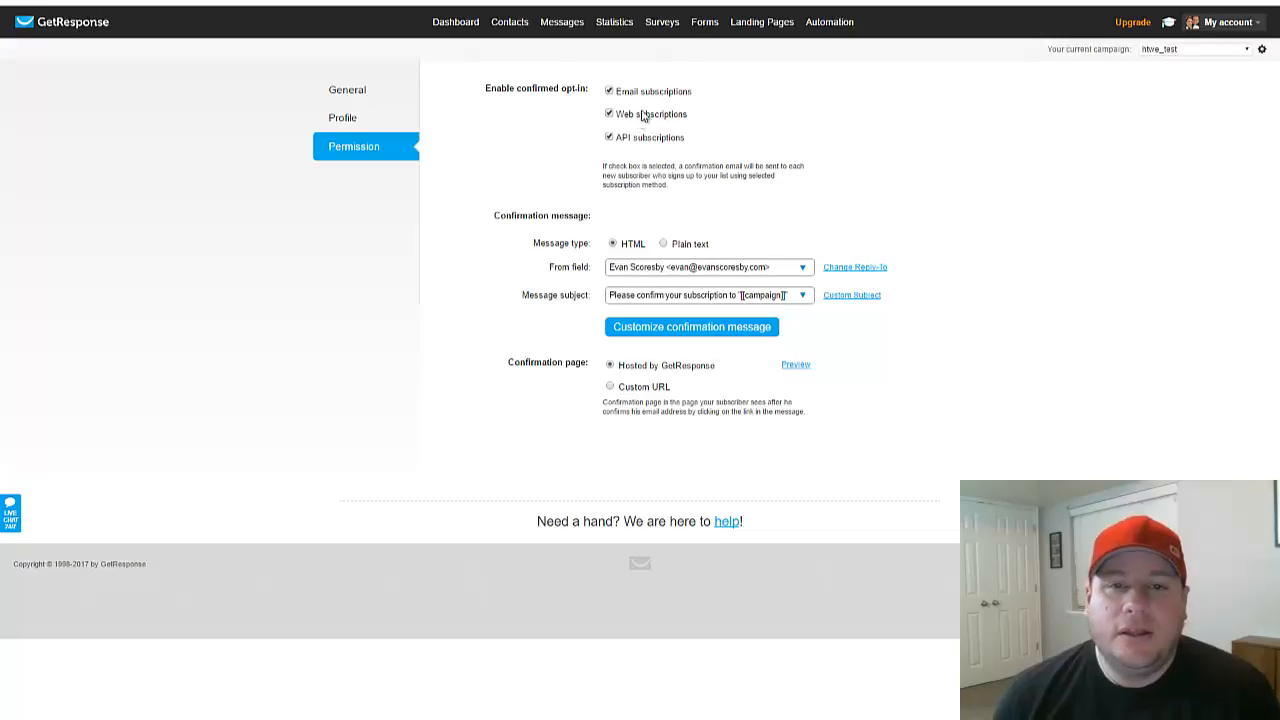
pyautogui.click(609, 91)
pyautogui.click(609, 115)
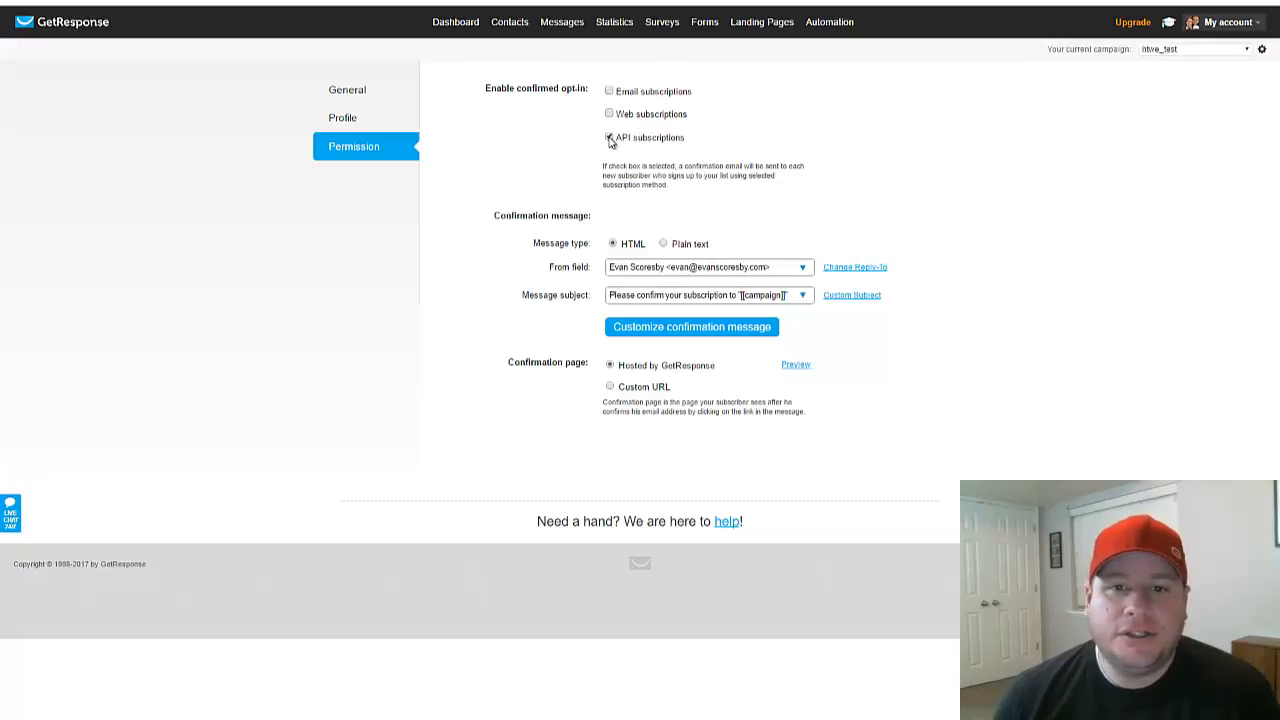
pyautogui.click(609, 137)
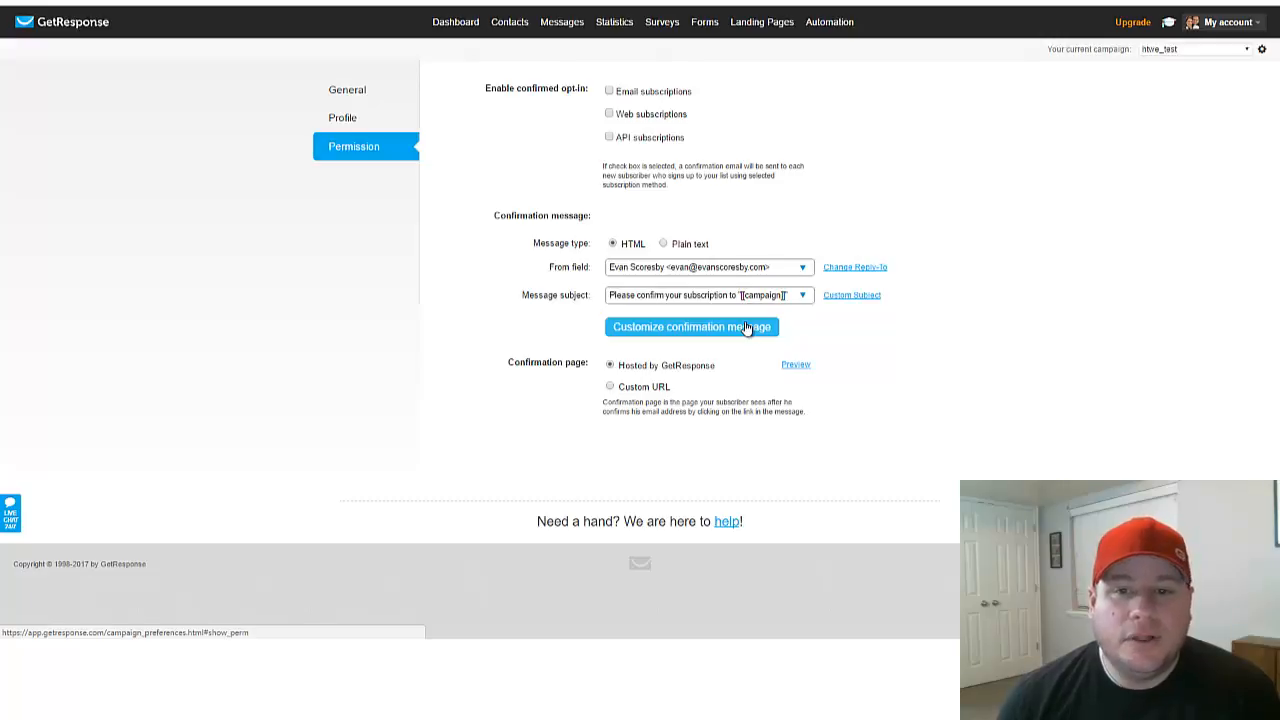
# Step: Set the confirmation message's From field to the sender address on the howtowithevan.com domain
pyautogui.click(792, 275)
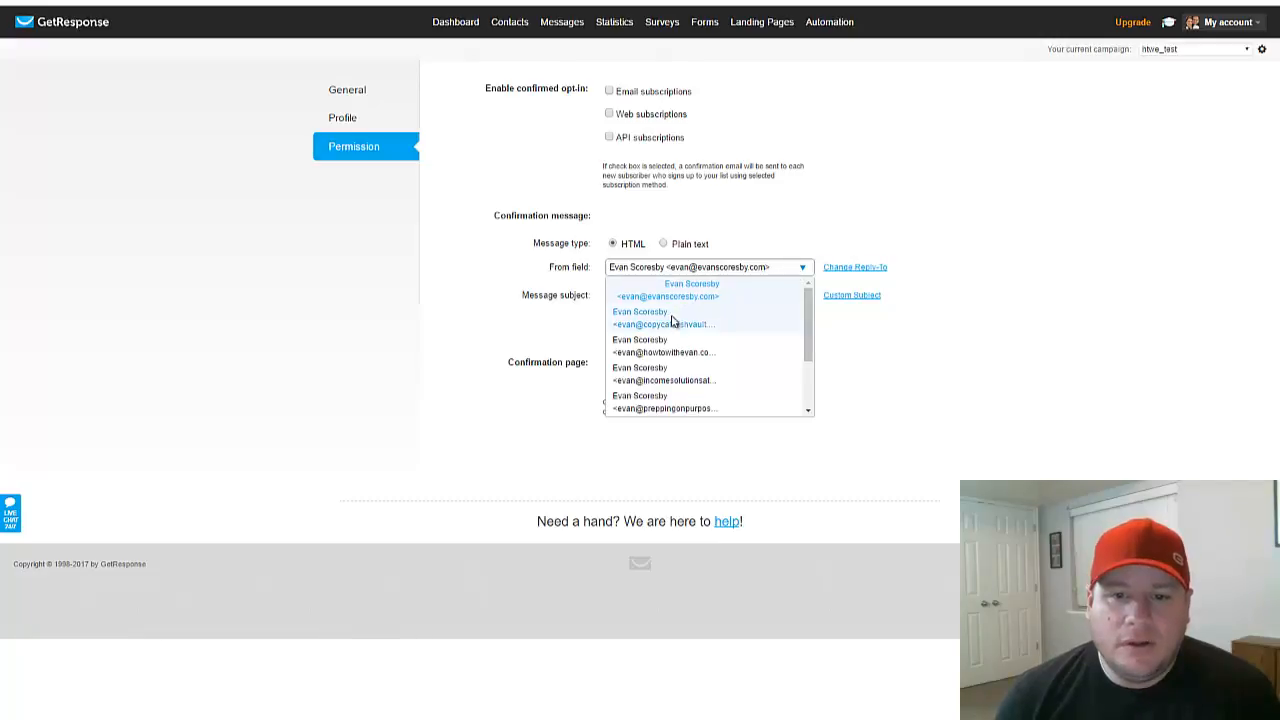
pyautogui.click(666, 347)
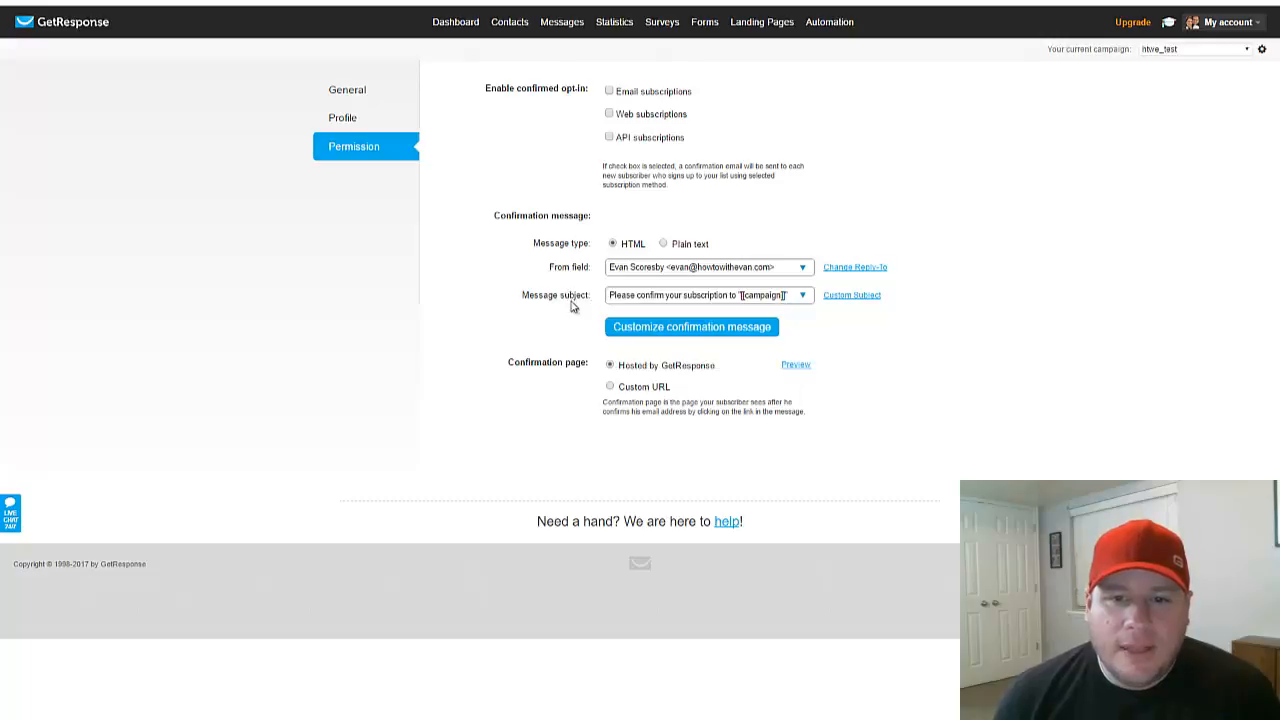
pyautogui.click(610, 387)
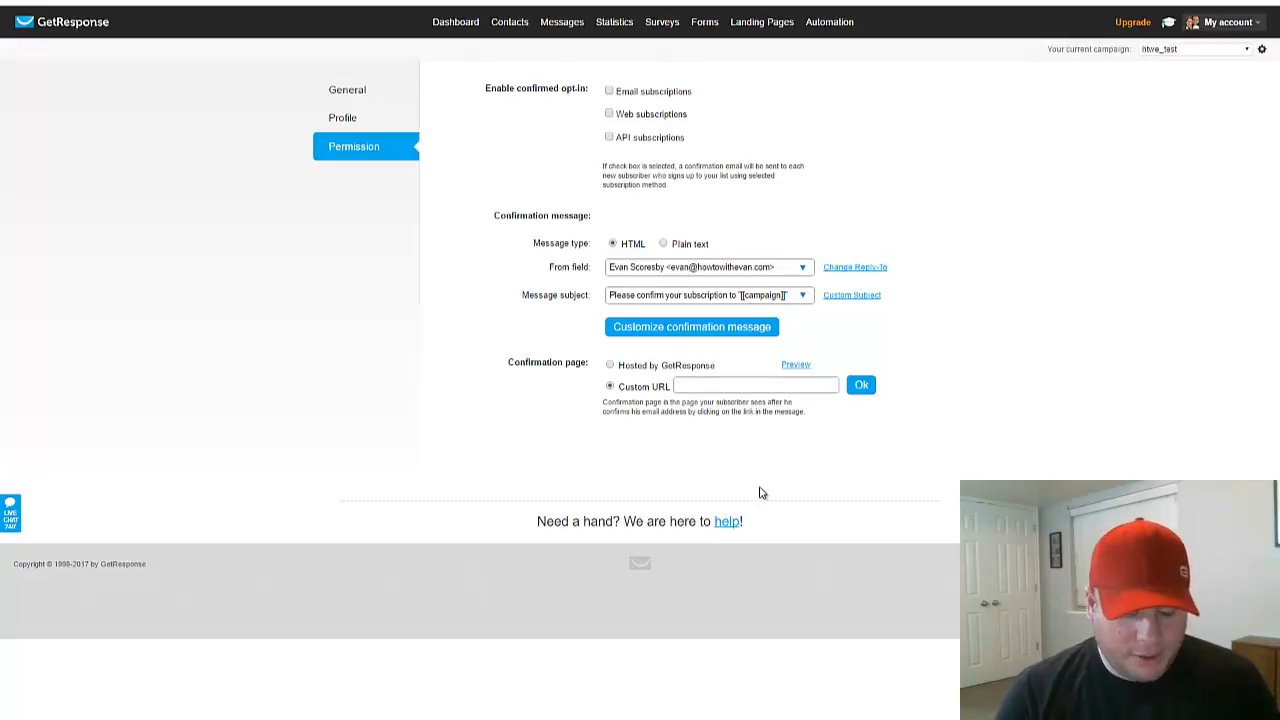
pyautogui.write('htt')
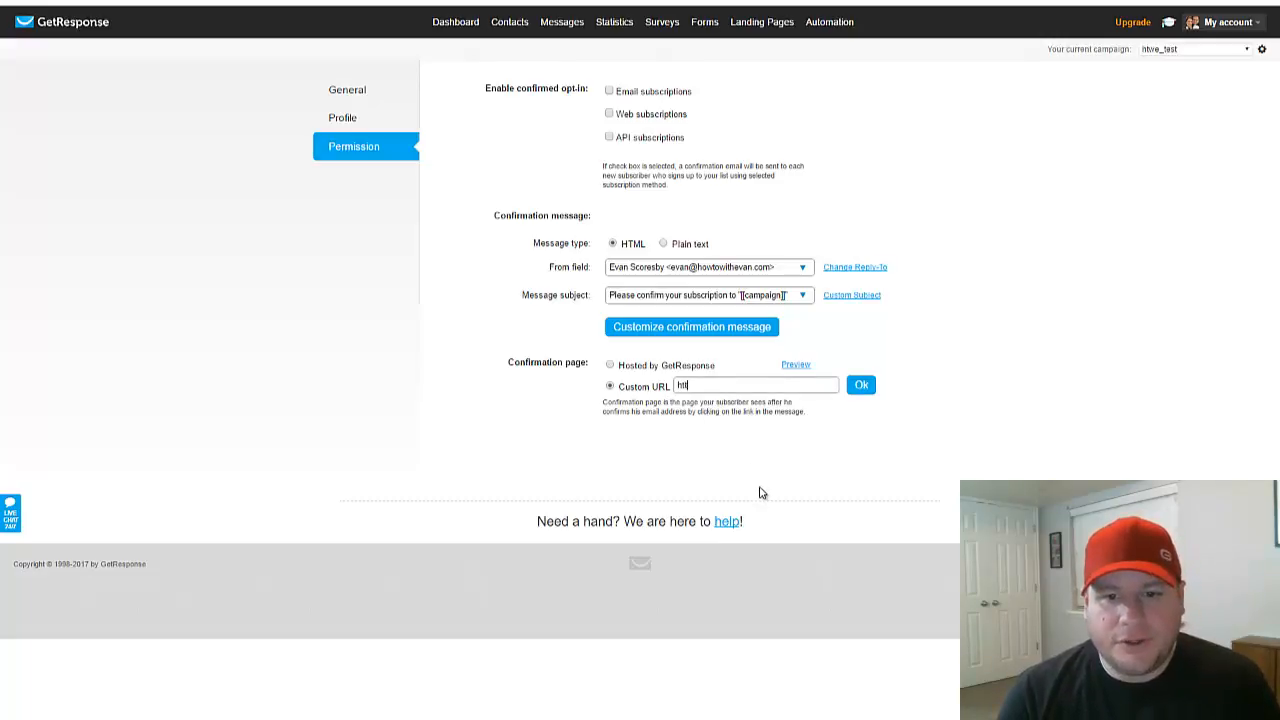
pyautogui.write('p://www.evanto')
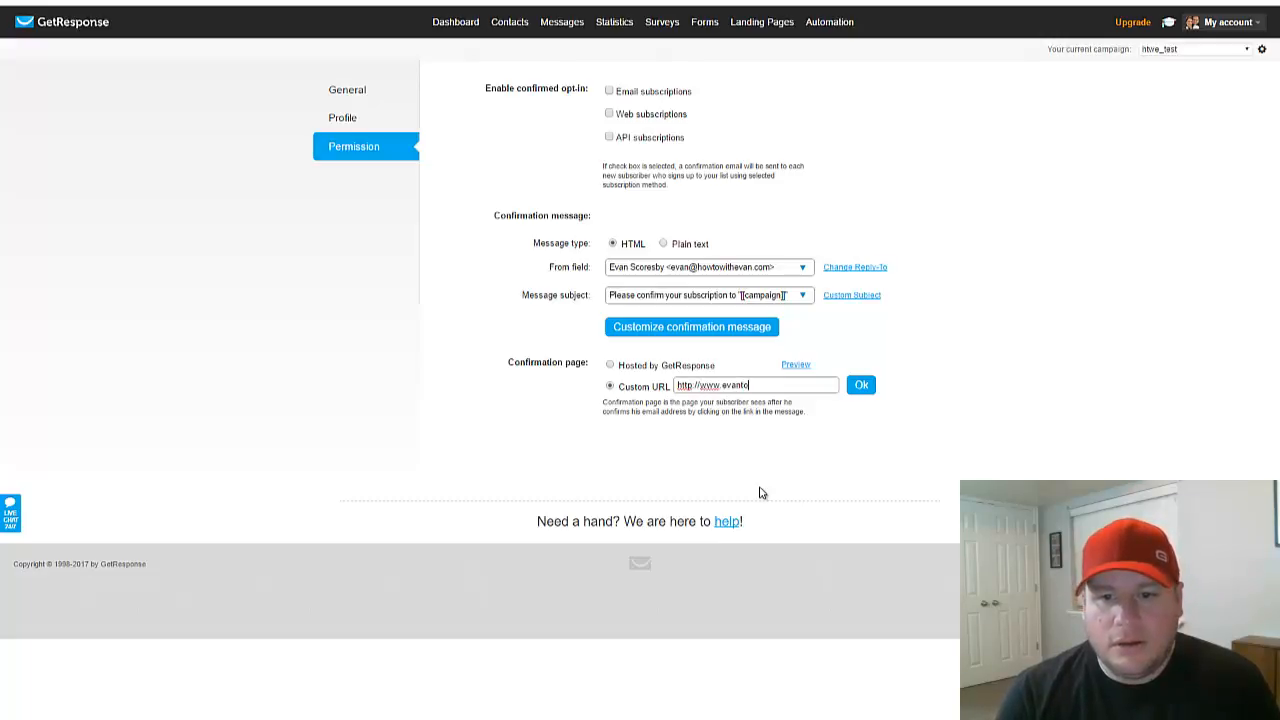
pyautogui.press('BackSpace')
pyautogui.press('BackSpace')
pyautogui.press('BackSpace')
pyautogui.press('BackSpace')
pyautogui.press('BackSpace')
pyautogui.press('BackSpace')
pyautogui.write('howt')
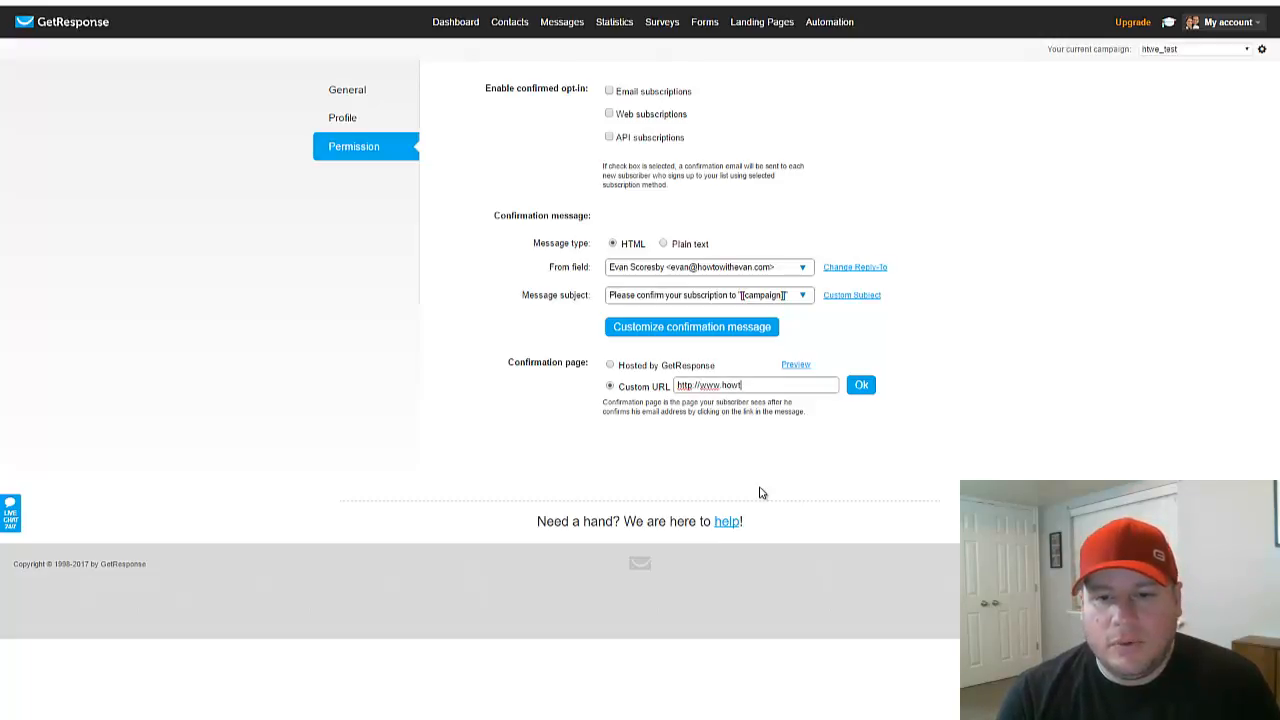
pyautogui.write('owitheva')
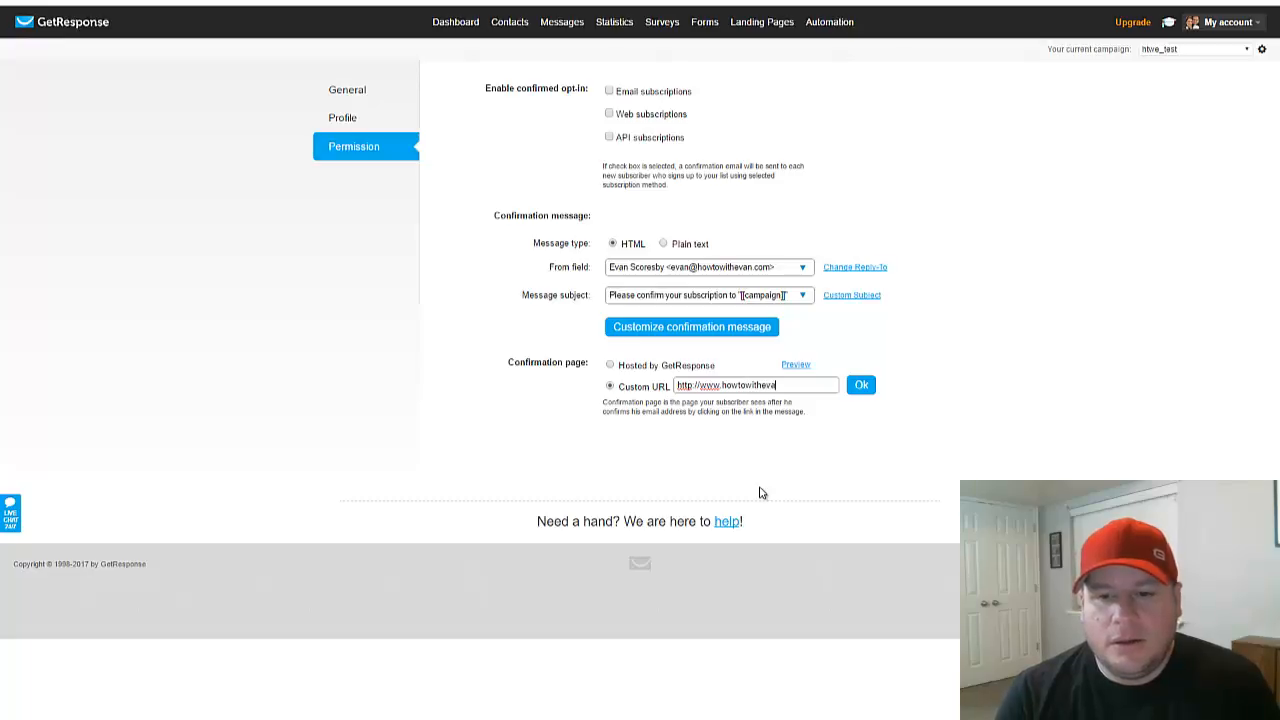
pyautogui.write('n.com/th')
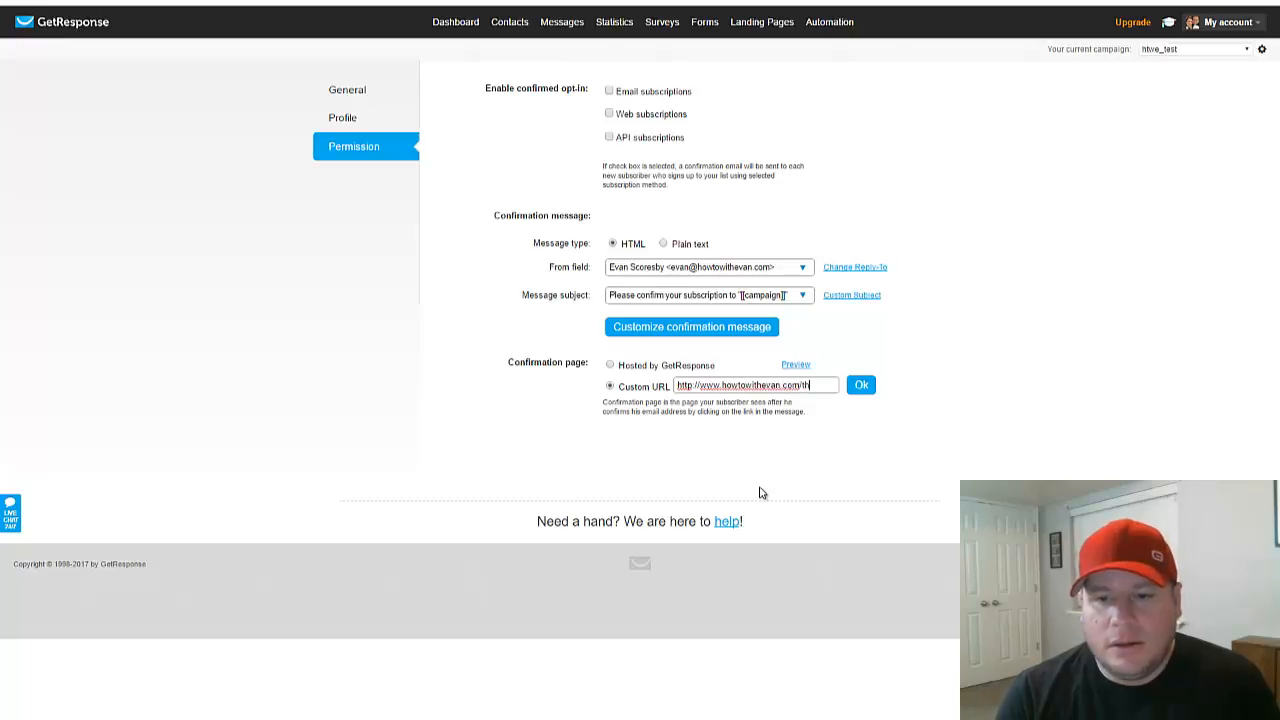
pyautogui.write('ank-you')
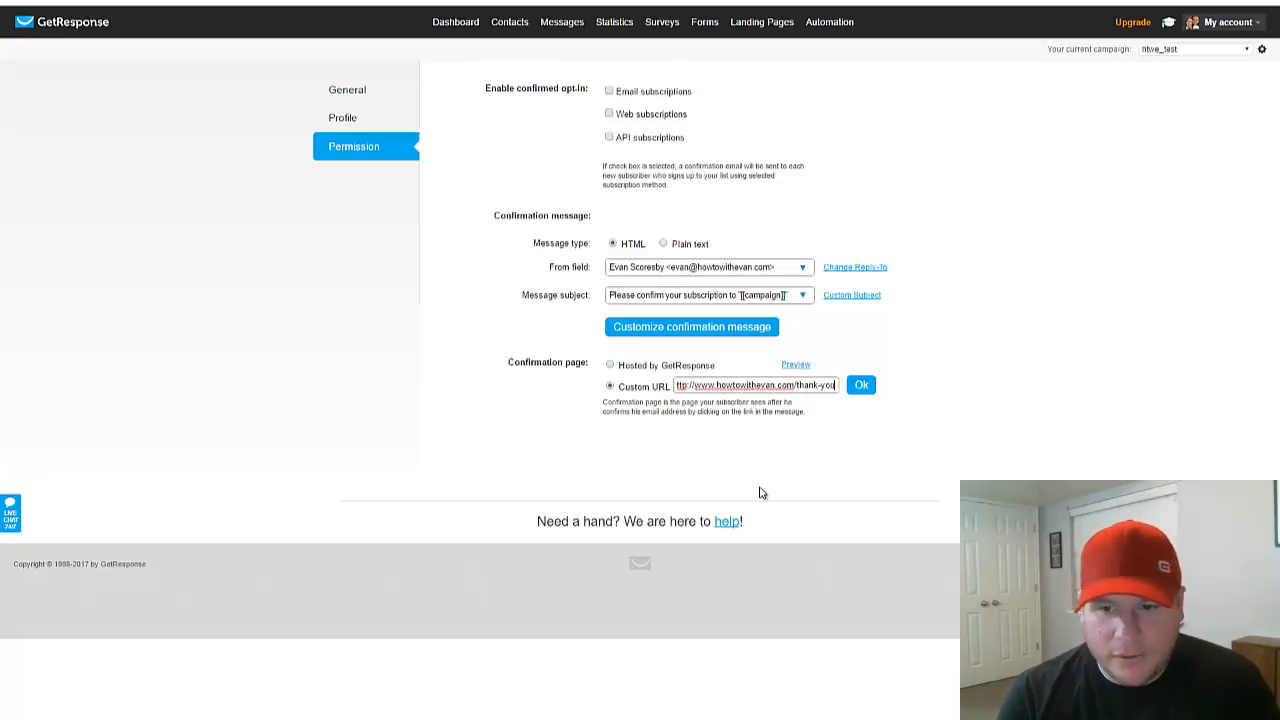
pyautogui.click(861, 385)
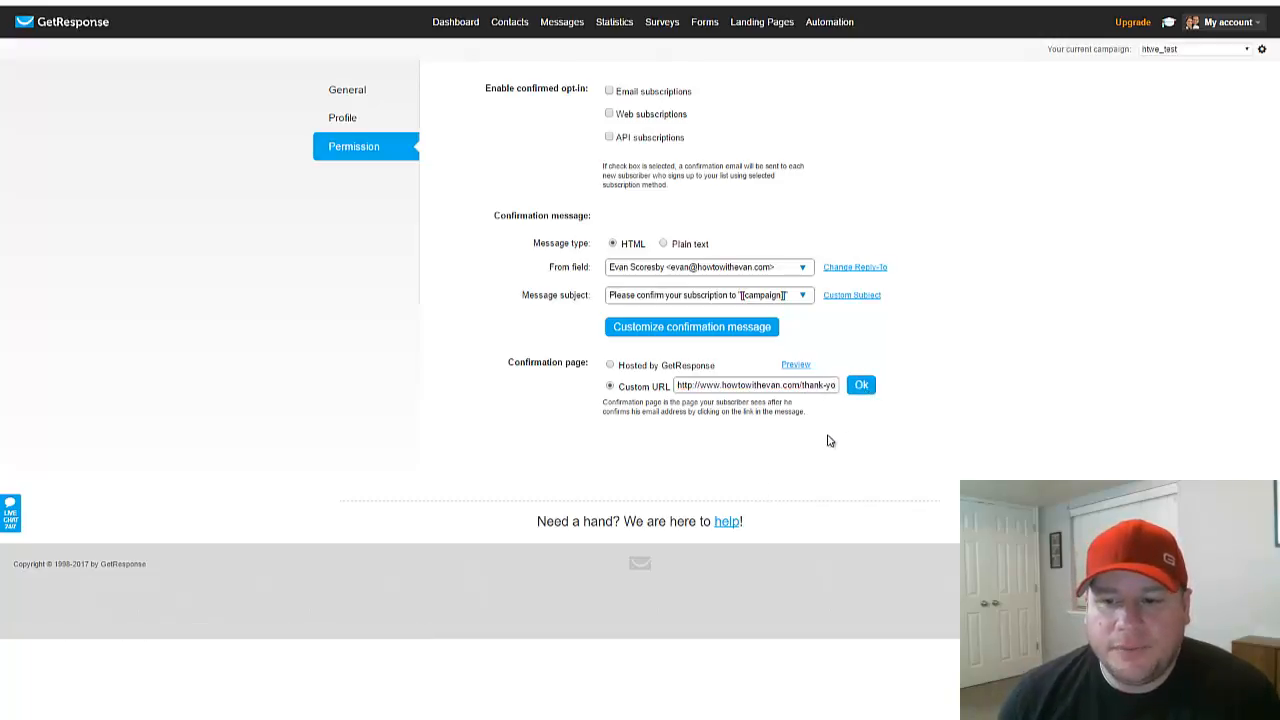